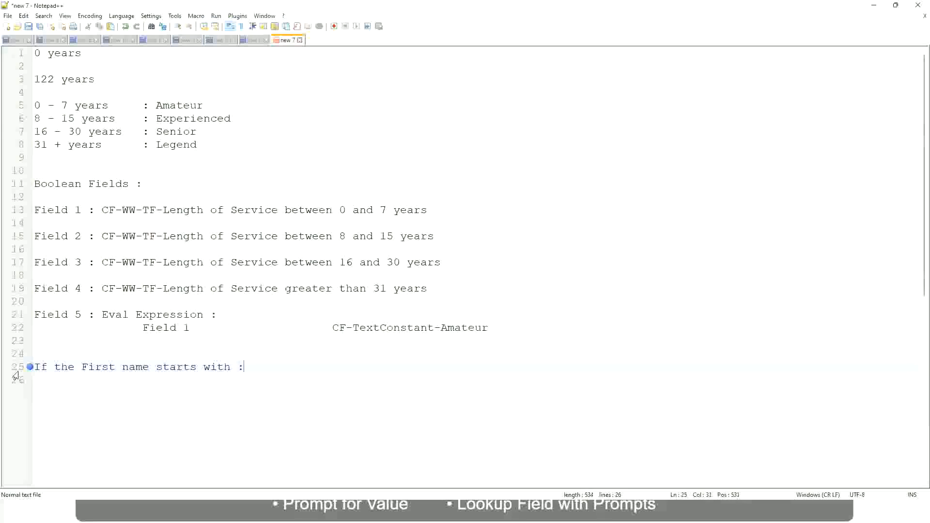
- Complete the first-name rule on line 25 with the range A - G and the result "A Listers" in quotes
type("A ")
type("- G")
type(": ")
type("A II")
key("BackSpace")
key("BackSpace")
type("Listers")
key("BackSpace")
key("Left")
key("Left")
key("Left")
key("Left")
key("Left")
key("Left")
key("Left")
type("\"\"")
key("Right")
key("BackSpace")
key("Right")
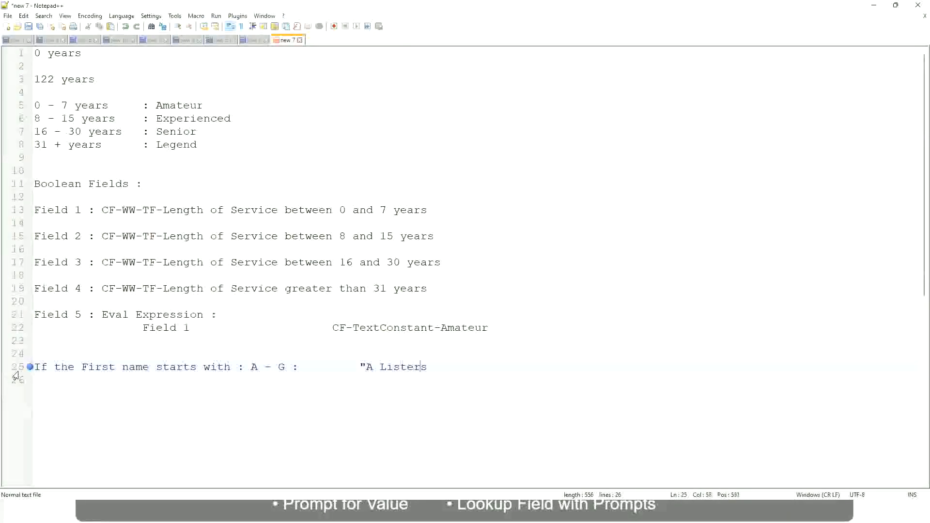
key("Return")
type("\"")
- Add a line for the range H - P with the result "His Majesty", aligned with the line above
key("Return")
type("H -")
type("P")
key("Tab")
key("Tab")
key("Tab")
key("Tab")
key("Tab")
key("Tab")
key("Tab")
key("Tab")
type(":")
key("Tab")
key("Tab")
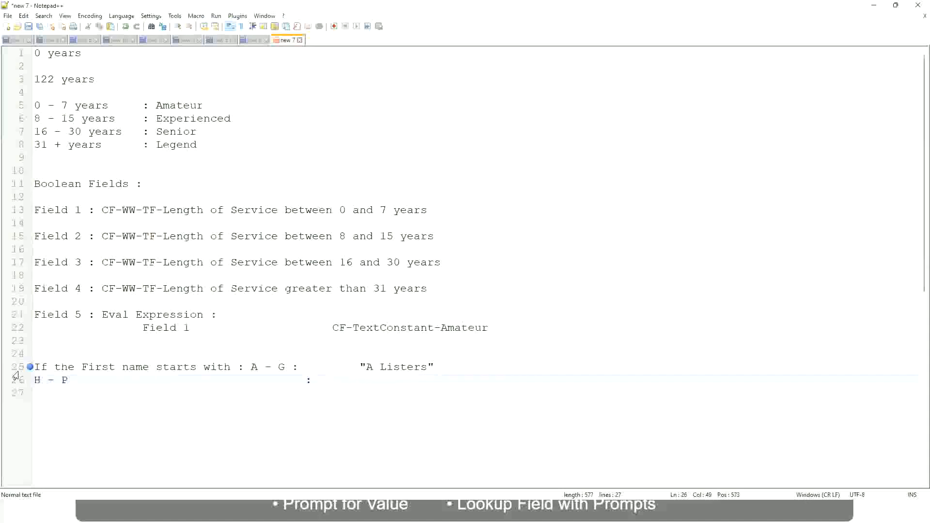
type("\"His Majesty\"\"")
key("BackSpace")
key("Return")
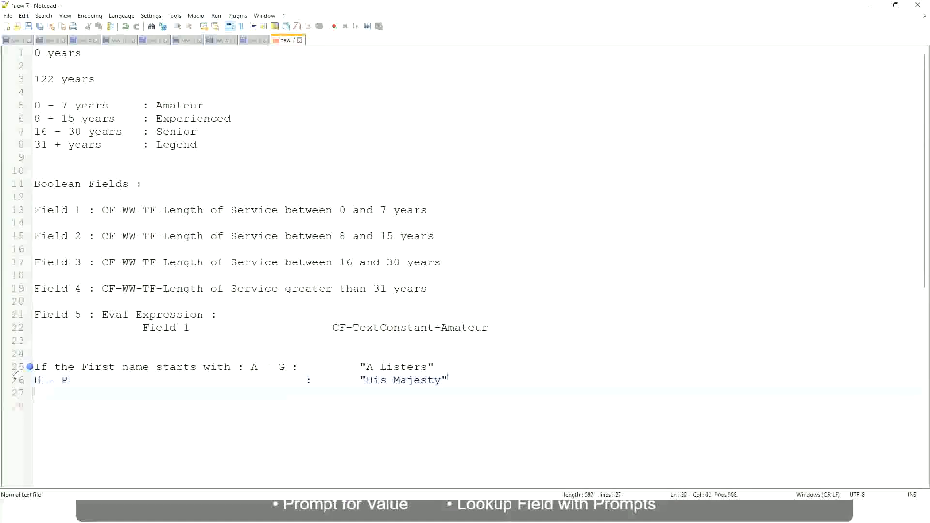
- Add a third line for the range L - Z with the result "Lords", aligned with the lines above
type("L")
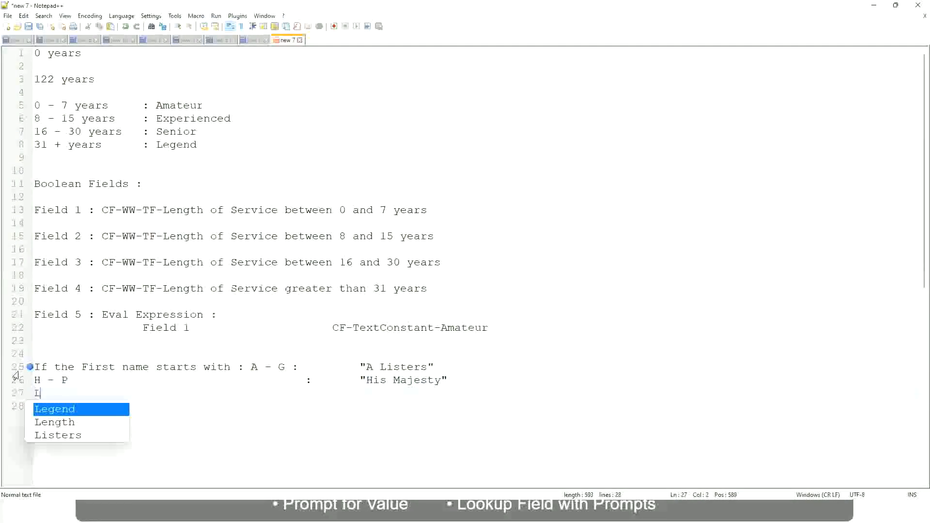
type(" - Z")
key("Tab")
key("Tab")
key("Tab")
key("Tab")
key("Tab")
key("Tab")
key("Tab")
key("Tab")
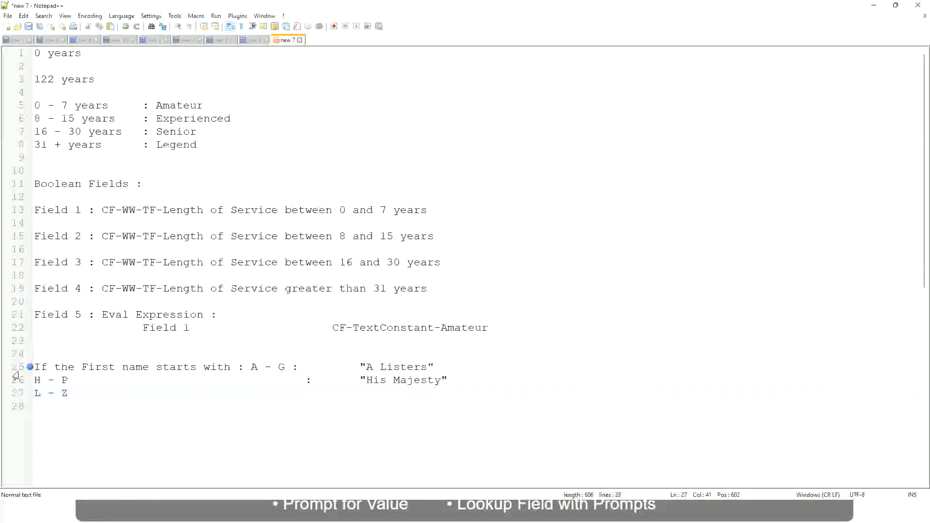
type(":       \"Lords")
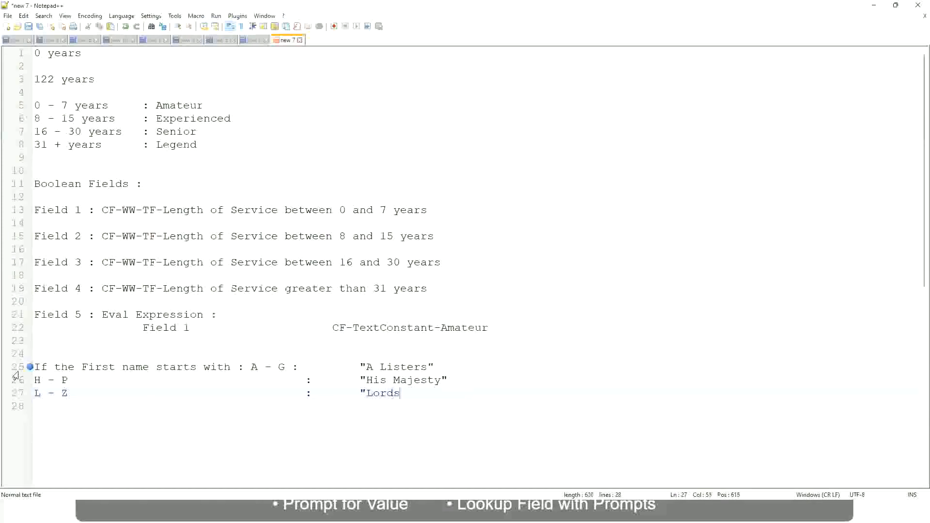
type("\"\"")
key("BackSpace")
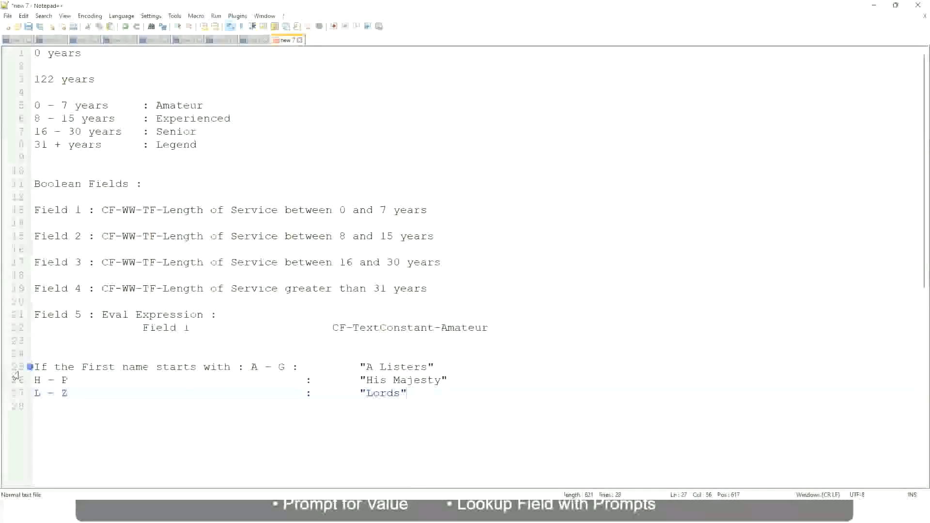
key("Right")
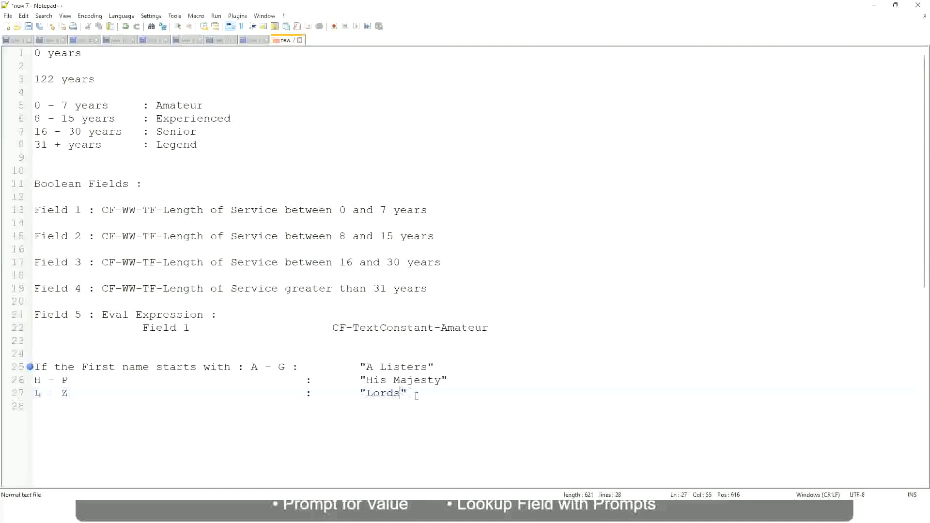
left_click_drag(403, 393, 444, 367)
left_click(383, 367)
key("Left")
left_click(419, 383)
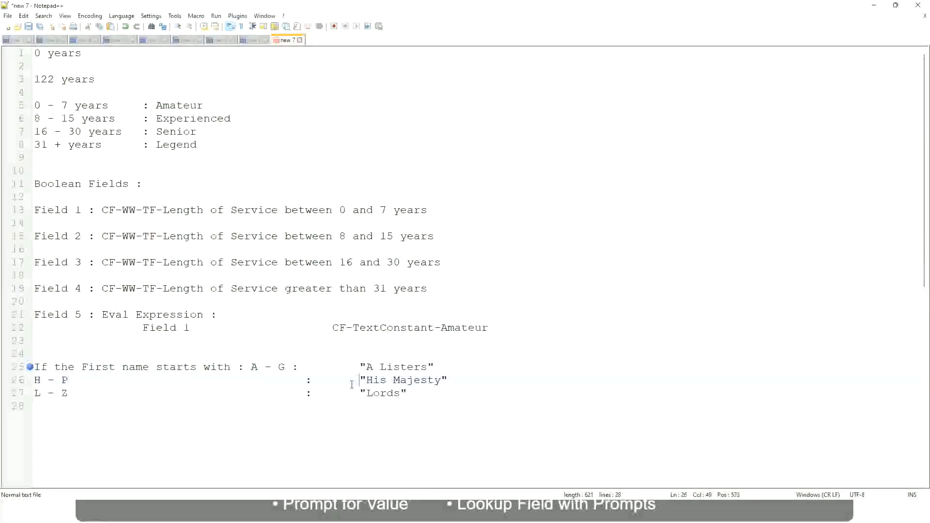
- Replace the three first-name rule lines with a new line beginning with "If"
left_click_drag(416, 395, 29, 367)
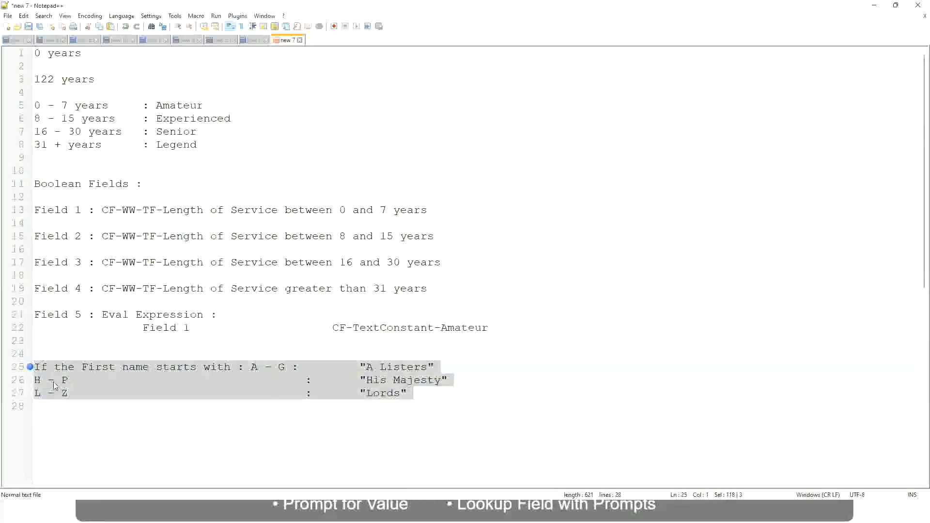
type("If ")
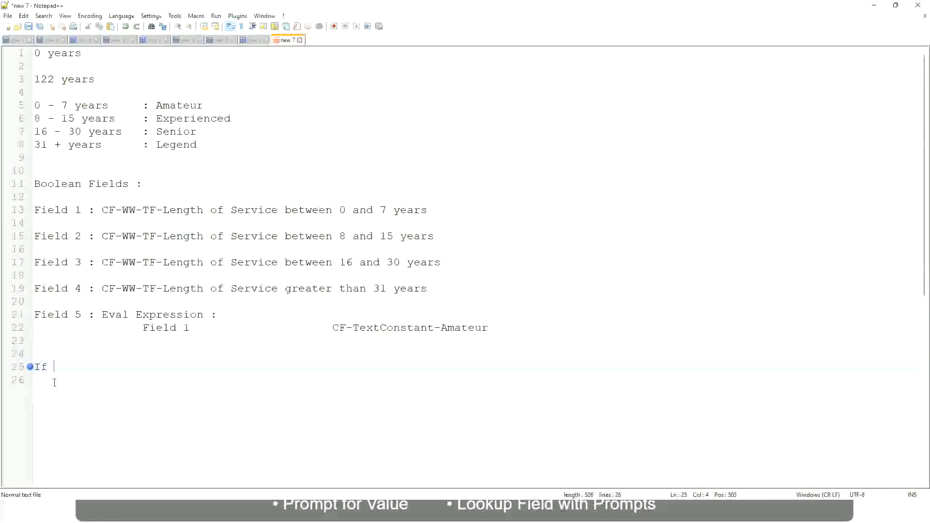
type("Prior E")
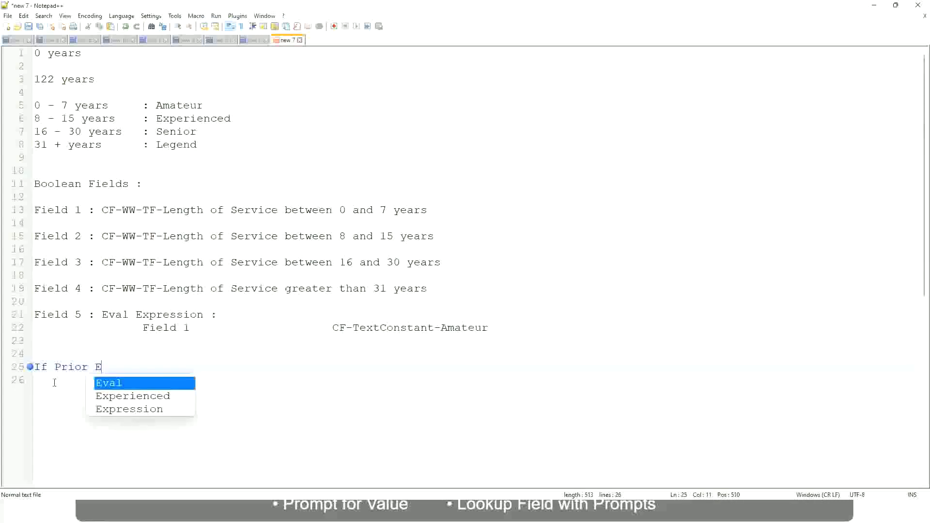
type("xperience")
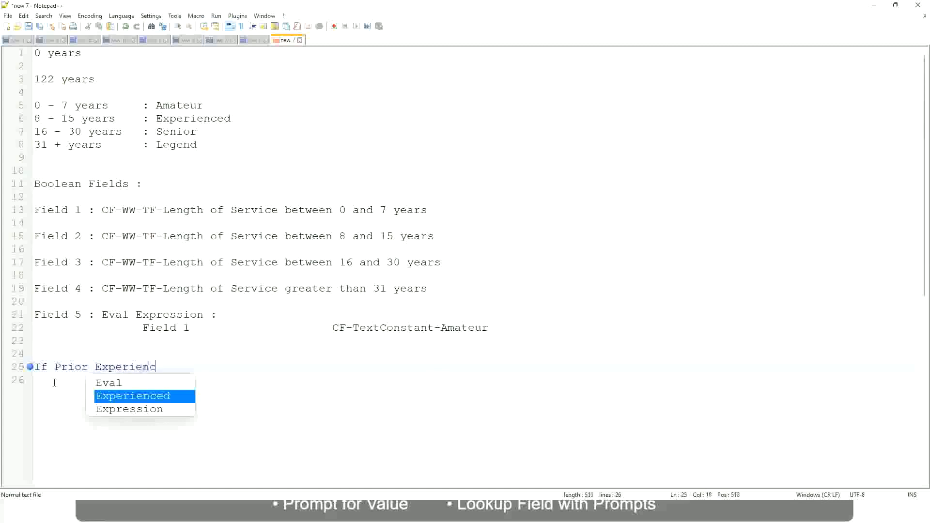
key("BackSpace")
key("BackSpace")
key("BackSpace")
key("BackSpace")
key("BackSpace")
key("BackSpace")
key("BackSpace")
key("BackSpace")
key("BackSpace")
key("BackSpace")
key("BackSpace")
key("BackSpace")
key("BackSpace")
key("BackSpace")
key("BackSpace")
key("BackSpace")
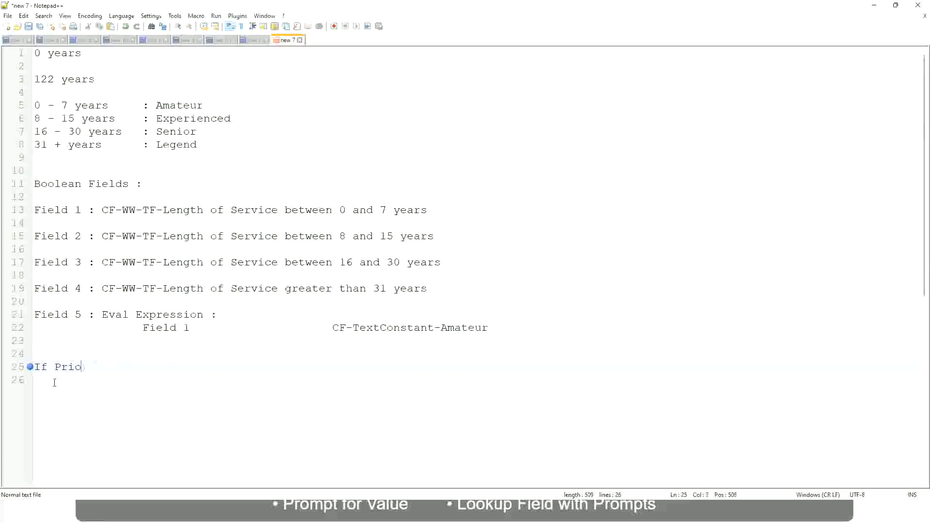
type("Job Profile is ")
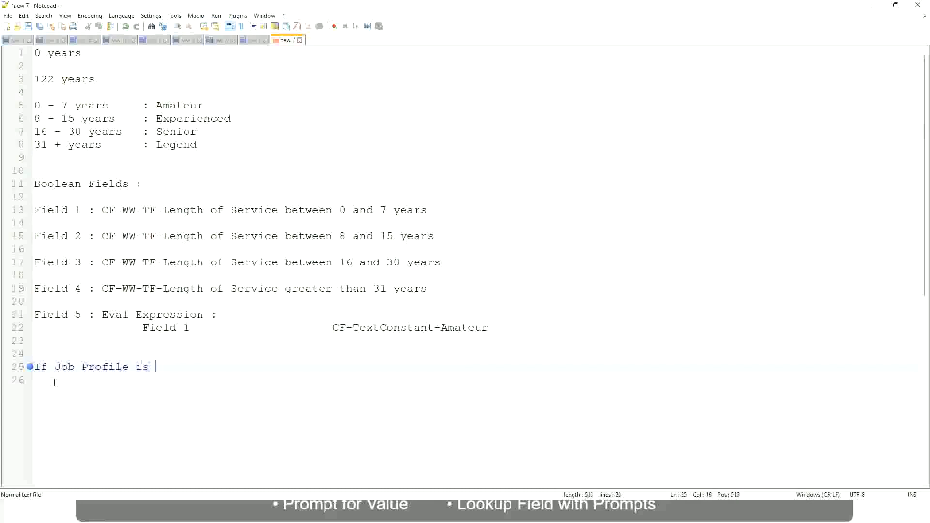
type(": Manager")
key("BackSpace")
key("BackSpace")
key("BackSpace")
key("BackSpace")
key("BackSpace")
key("BackSpace")
key("BackSpace")
key("BackSpace")
key("BackSpace")
key("BackSpace")
key("BackSpace")
key("BackSpace")
key("BackSpace")
key("BackSpace")
key("BackSpace")
key("BackSpace")
key("BackSpace")
key("BackSpace")
key("BackSpace")
key("BackSpace")
- Complete the line as "If Management Level is Manager or Above", followed by "Proposed Allowance Plan : Car Allowance" in a spaced second column
type("Manage")
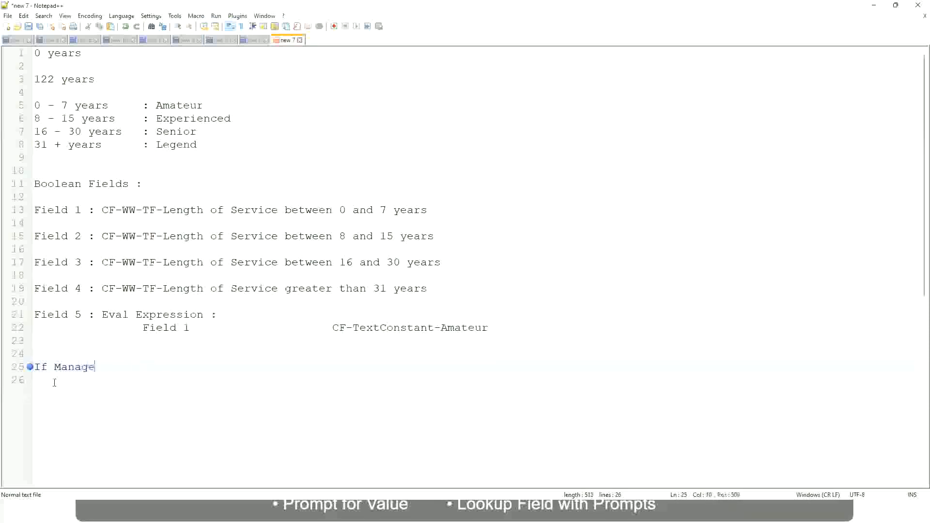
type("ment Level is Manager ")
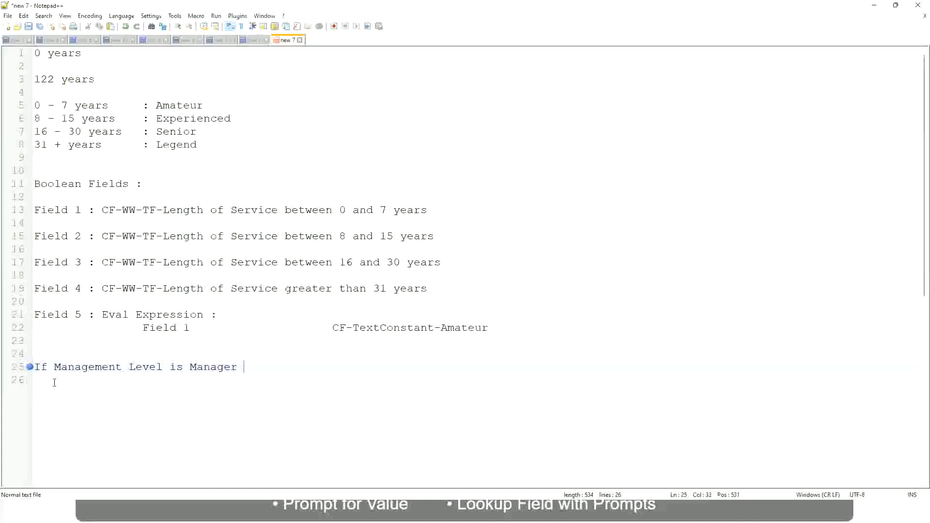
type("or Above")
key("Tab")
key("Tab")
key("Tab")
key("Tab")
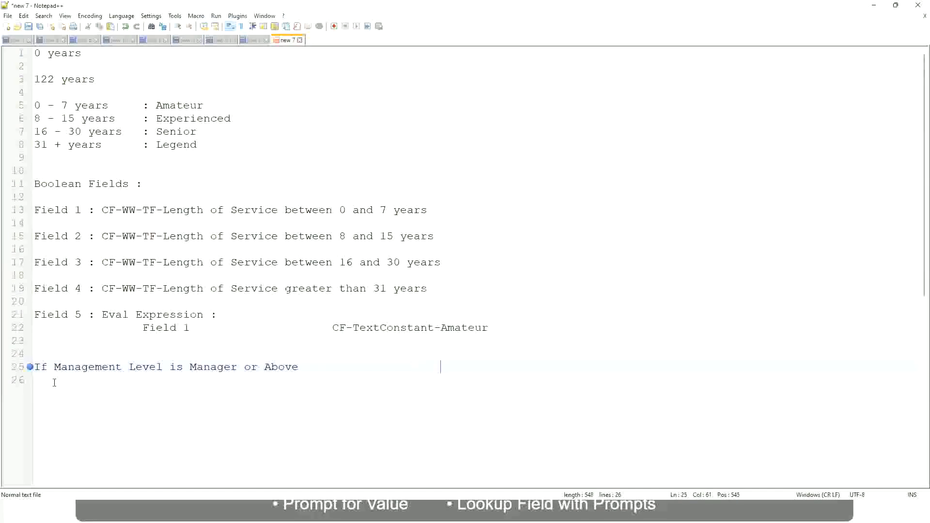
type("Proposed")
type("Allowance ")
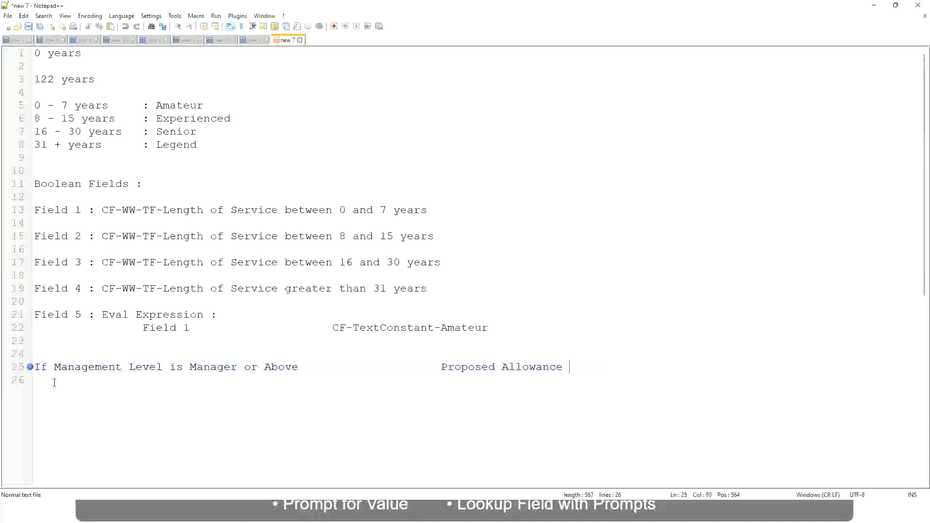
type("Plan")
type(": Car Allowance")
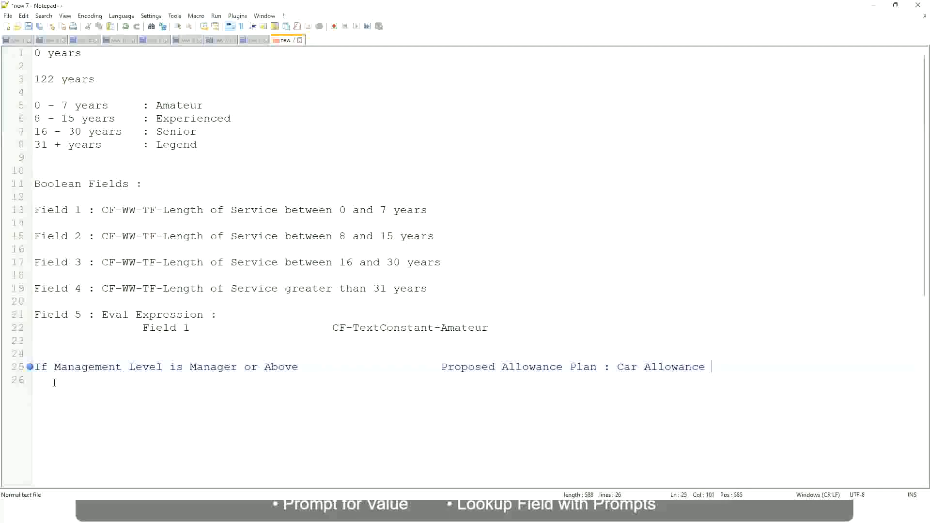
- Begin a second line with "If Management Level is" and remove "or Above" from the Manager line
key("Return")
type("If Management Level is")
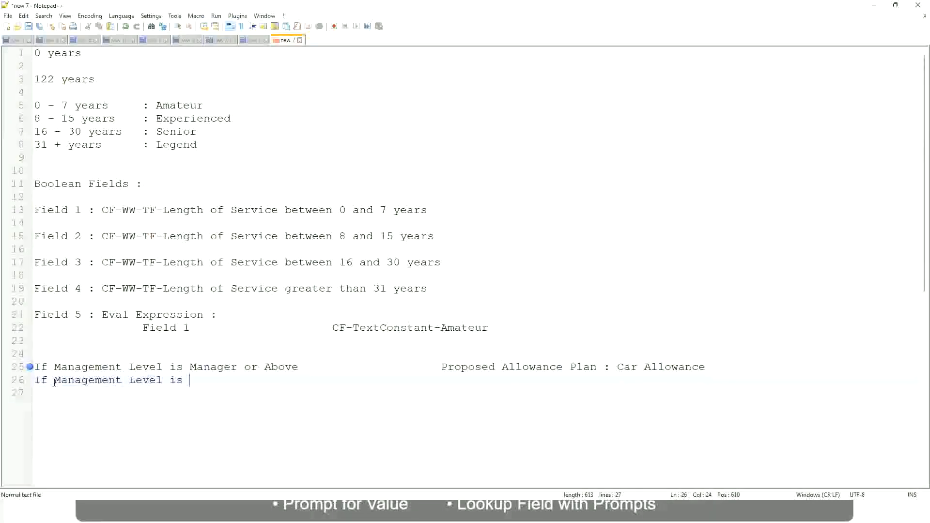
key("Up")
key("Right")
key("Right")
key("Right")
key("Right")
key("Right")
key("Right")
key("shift+Right")
key("shift+Right")
key("shift+Right")
key("shift+Right")
key("shift+Right")
key("shift+Right")
key("shift+Right")
key("shift+Right")
key("Delete")
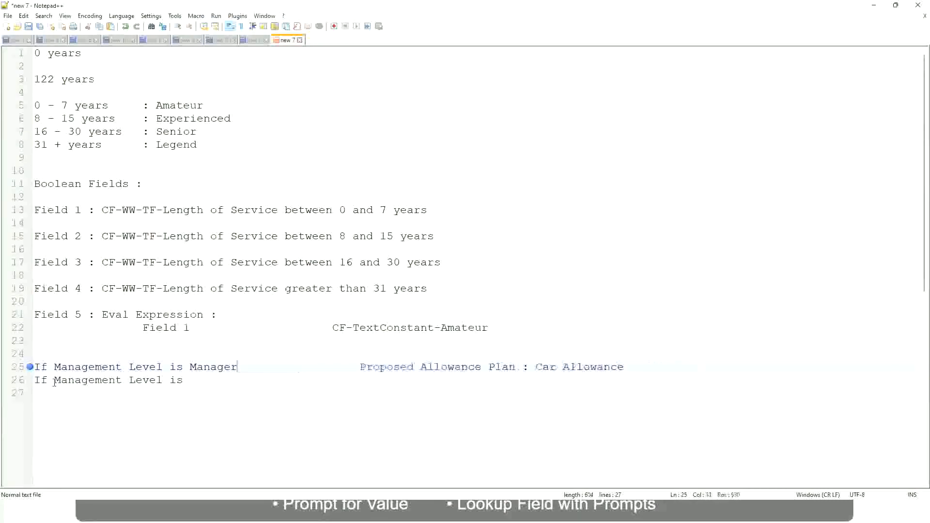
- Complete the second line with "Director" and the aligned result "Executive Allowance", ending with a line break
key("Down")
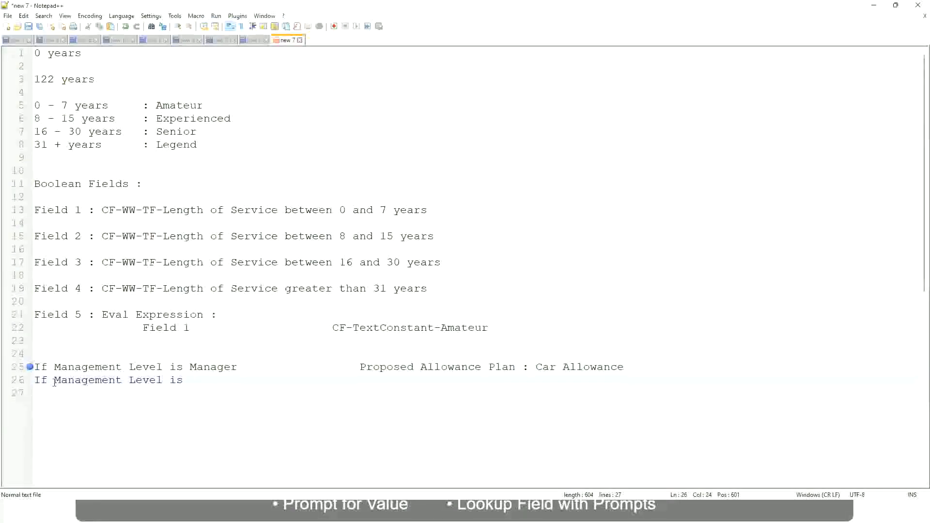
type("Director")
key("Tab")
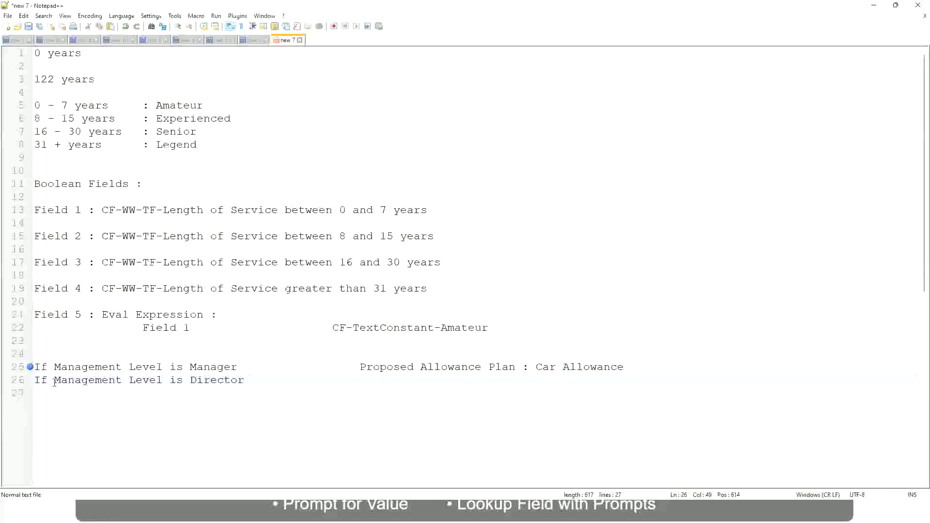
type("Executive ")
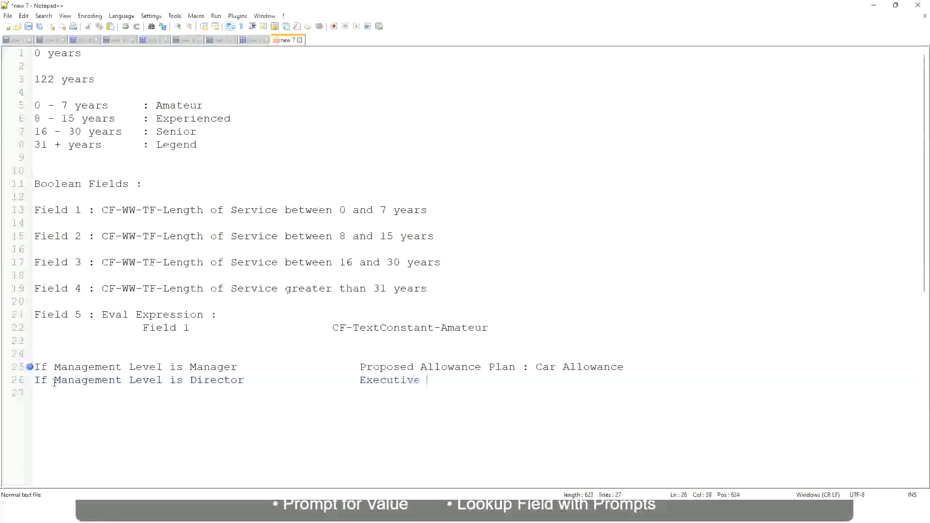
type("Allo")
key("Return")
key("Return")
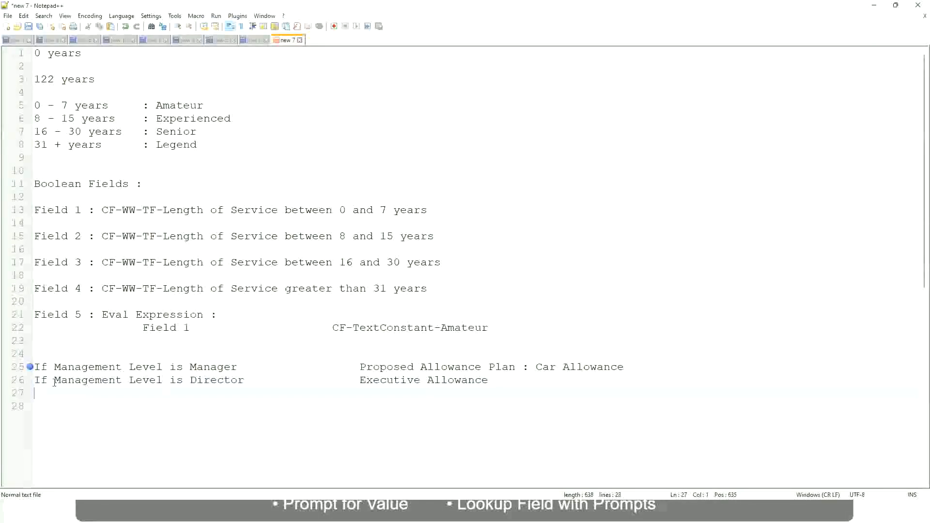
- Write the third line "If Management Level is CEO" with the aligned result "CEO Allowance"
type("If Management")
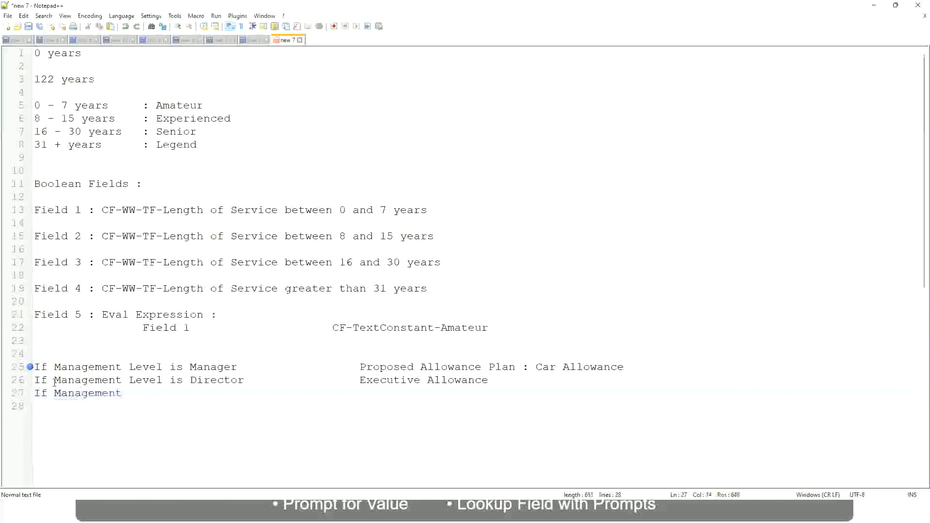
type(" Level is")
key("BackSpace")
key("BackSpace")
key("BackSpace")
type("le")
key("BackSpace")
key("BackSpace")
type("Le")
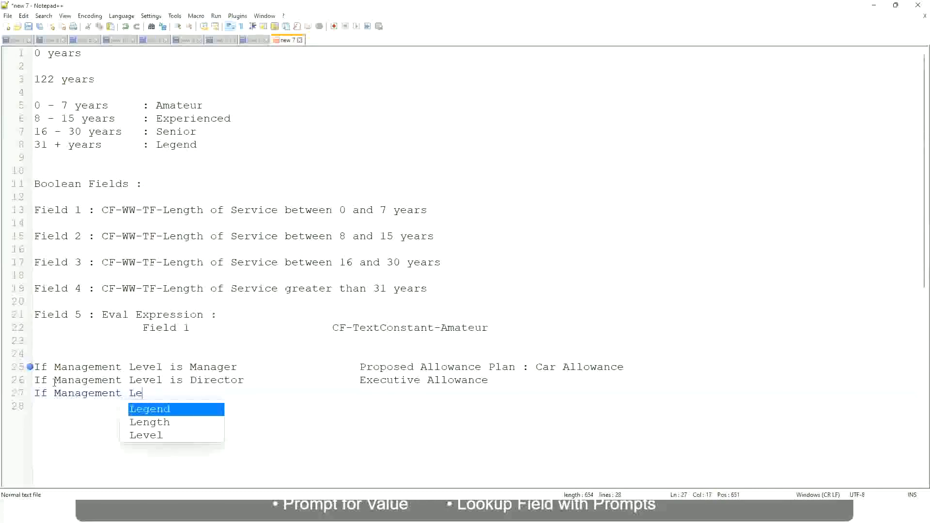
key("Down")
key("Down")
key("Return")
type("is ")
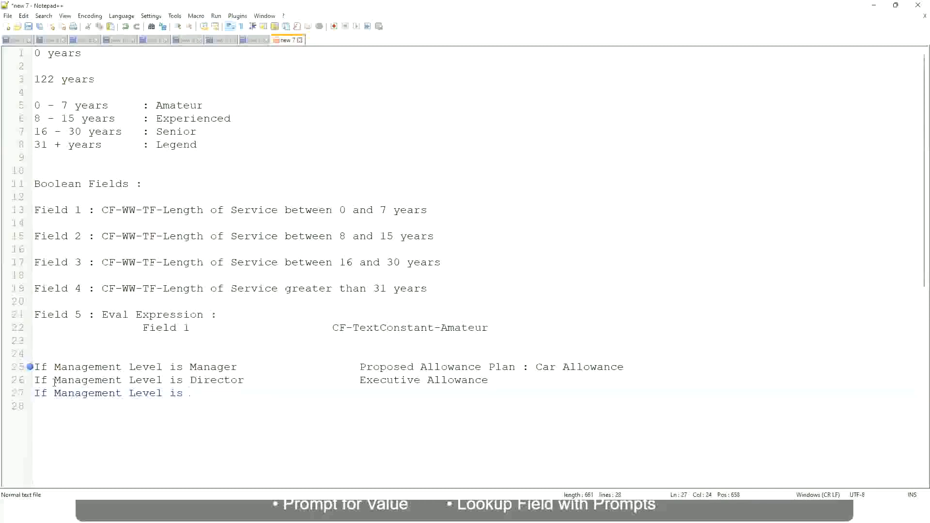
type("CEO")
key("Tab")
key("Tab")
type("CEO Allowance")
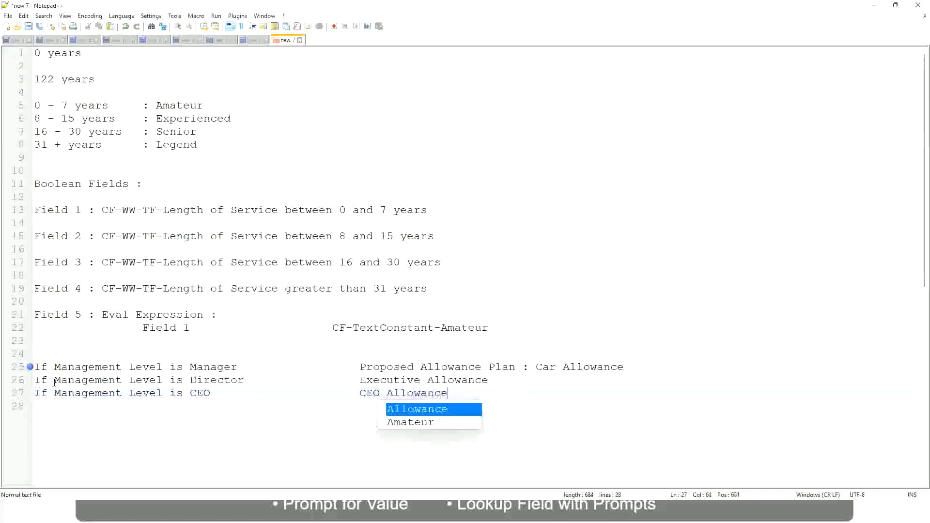
key("Escape")
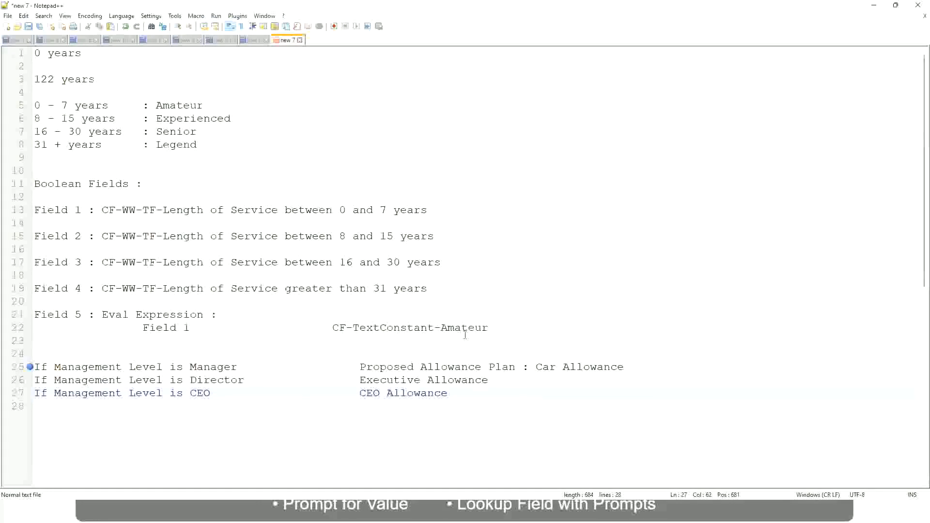
left_click(536, 367)
left_click_drag(536, 366, 624, 364)
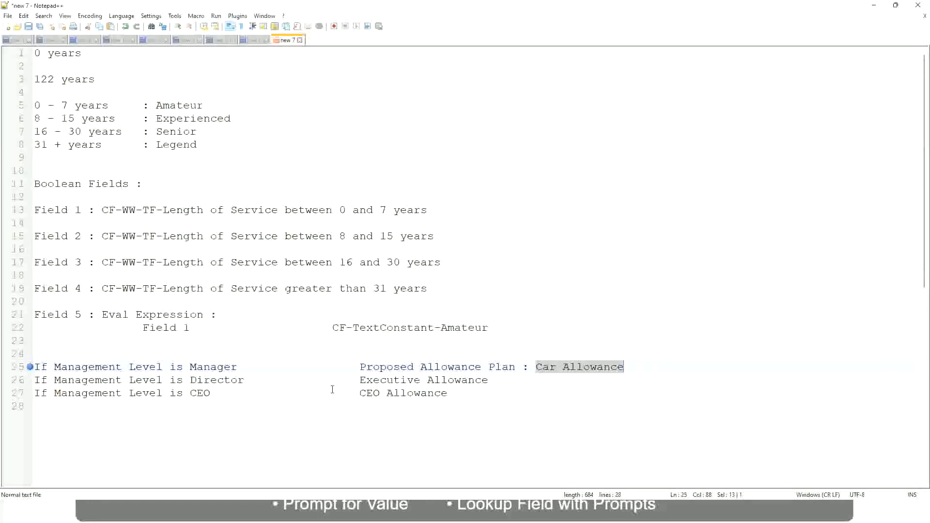
left_click(433, 368)
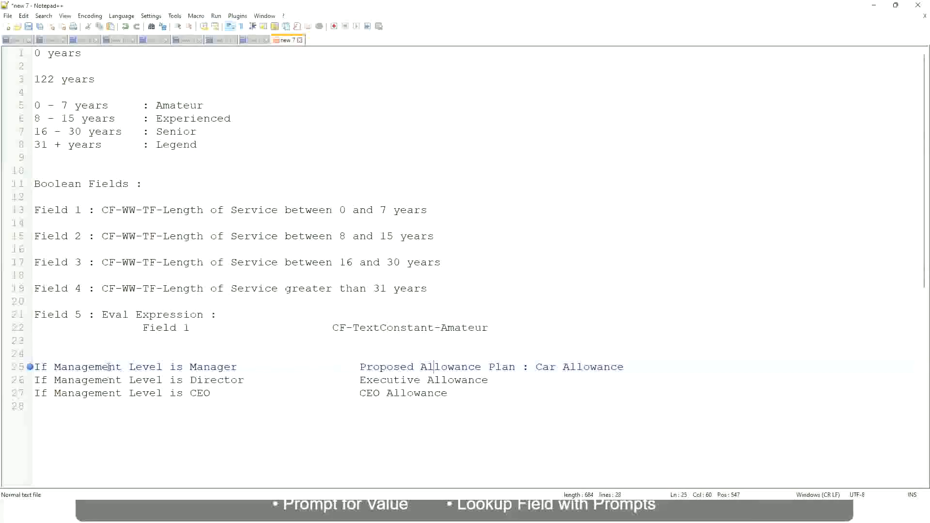
left_click(190, 367)
left_click_drag(360, 367, 638, 364)
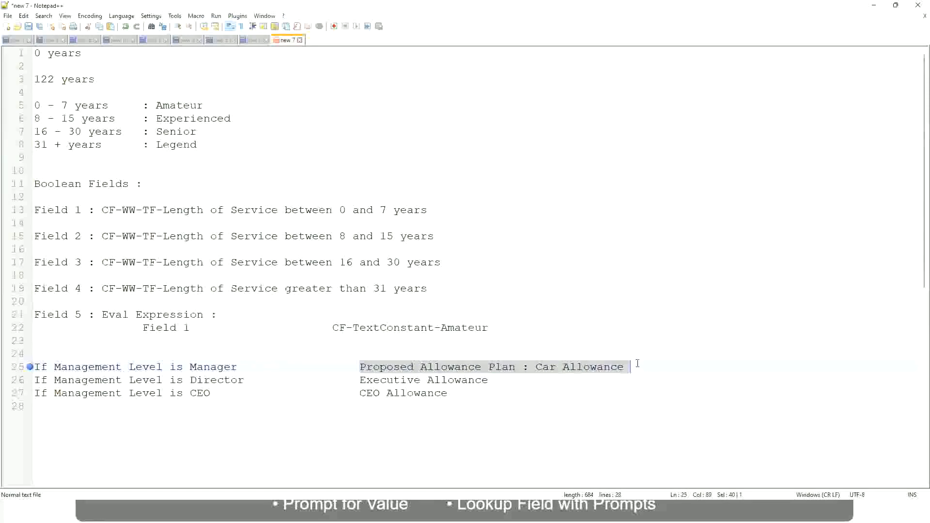
- Replace the selected allowance result on the Manager line with "First Line Manager"
type("Managers")
key("BackSpace")
key("BackSpace")
key("BackSpace")
key("BackSpace")
key("BackSpace")
key("BackSpace")
key("BackSpace")
key("BackSpace")
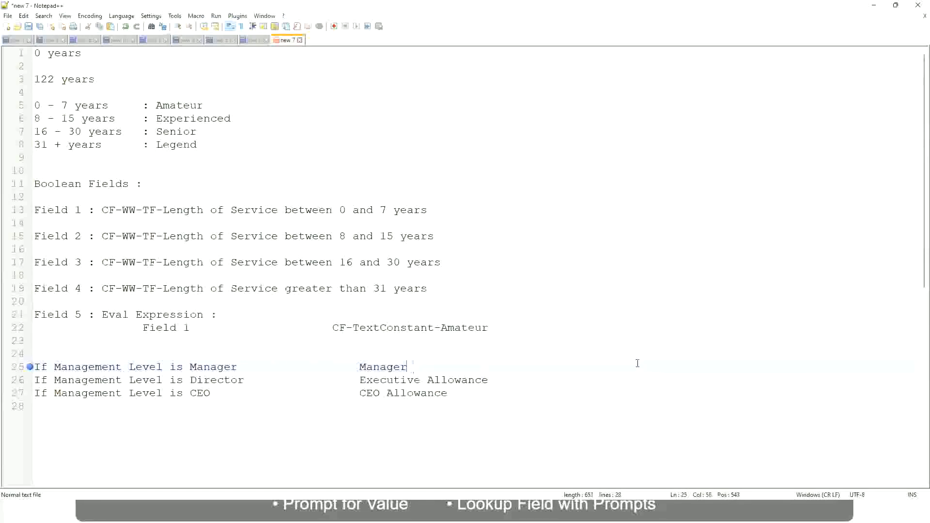
type("First Line Ma")
type("nager")
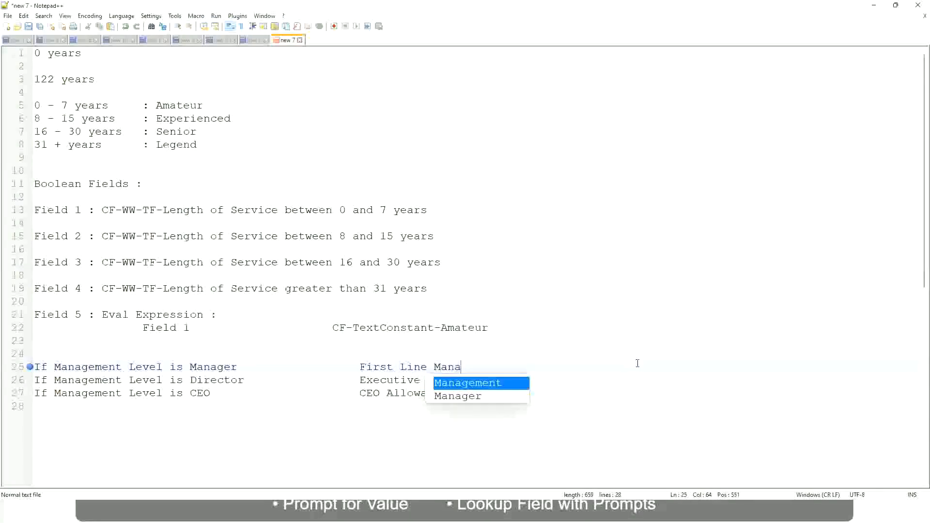
- Insert "Name of the" before "First Line Manager" in the Manager line's result
key("Left")
key("Left")
key("Left")
key("Left")
key("Left")
key("Left")
key("Left")
key("Left")
key("Left")
key("Left")
key("Left")
key("Left")
key("Left")
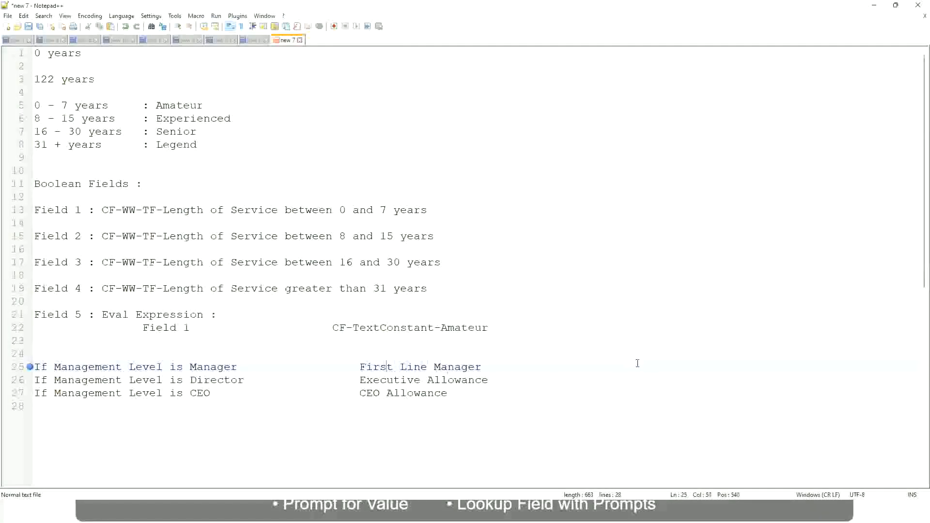
type("Name of the")
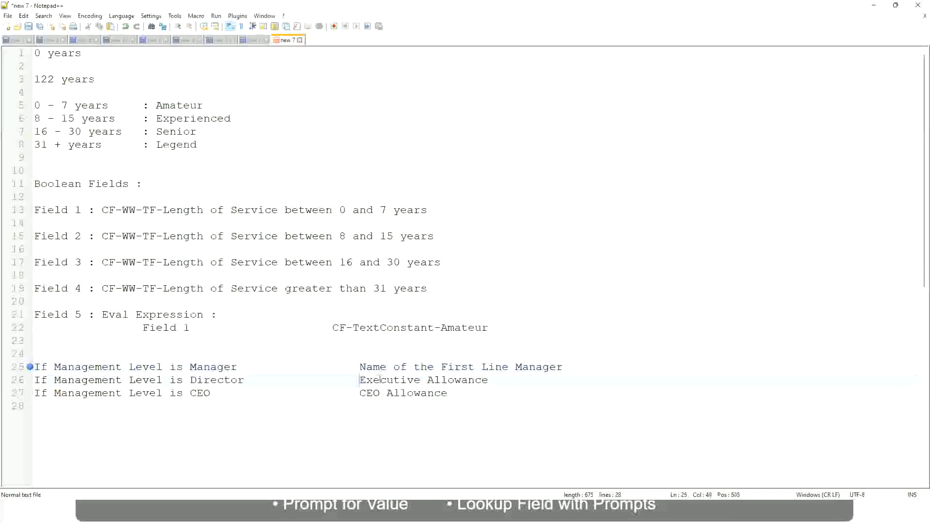
- Replace "Executive Allowance" on the Director line with the beginning "Name of"
left_click_drag(361, 379, 488, 381)
type("Name")
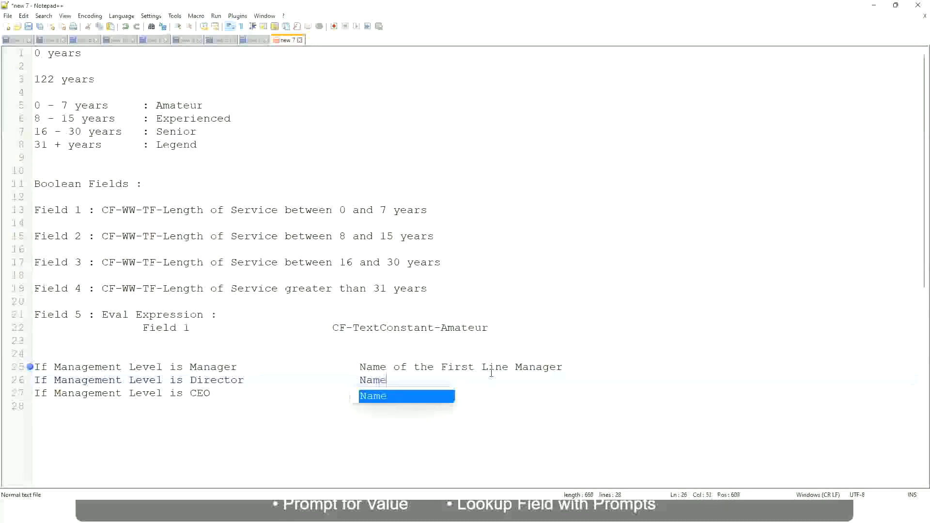
type(" of ")
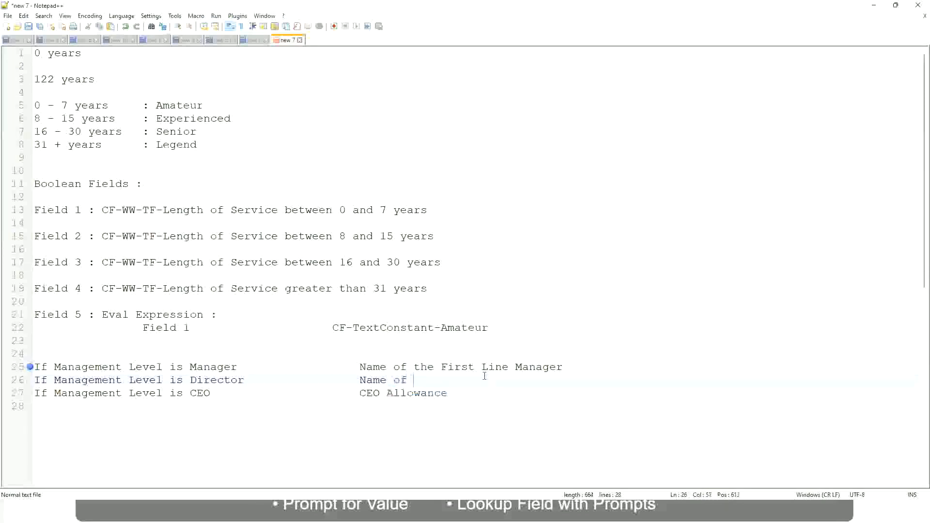
type("First")
key("BackSpace")
key("BackSpace")
key("BackSpace")
key("BackSpace")
key("BackSpace")
key("BackSpace")
- Change "First" to "Second" in the Manager line's result and complete the Director line's result as "Name of Manager"
double_click(457, 367)
type("Second")
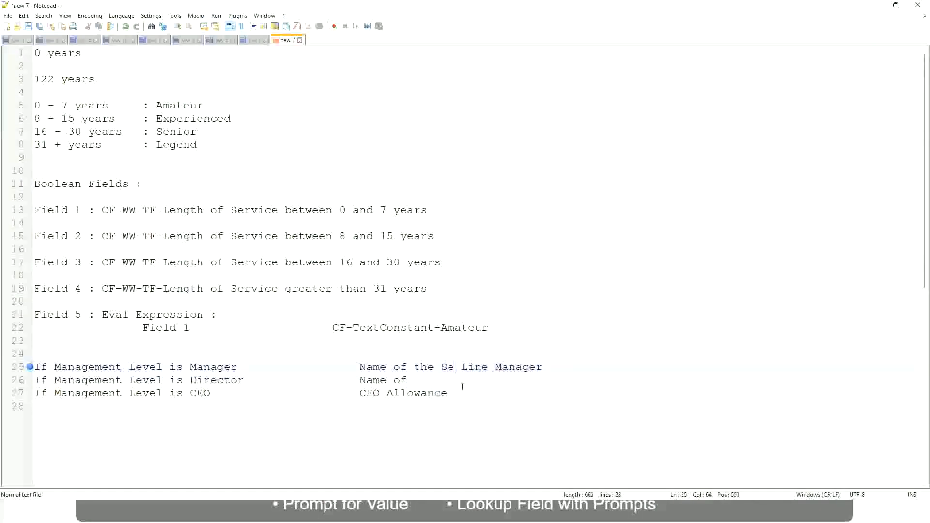
key("BackSpace")
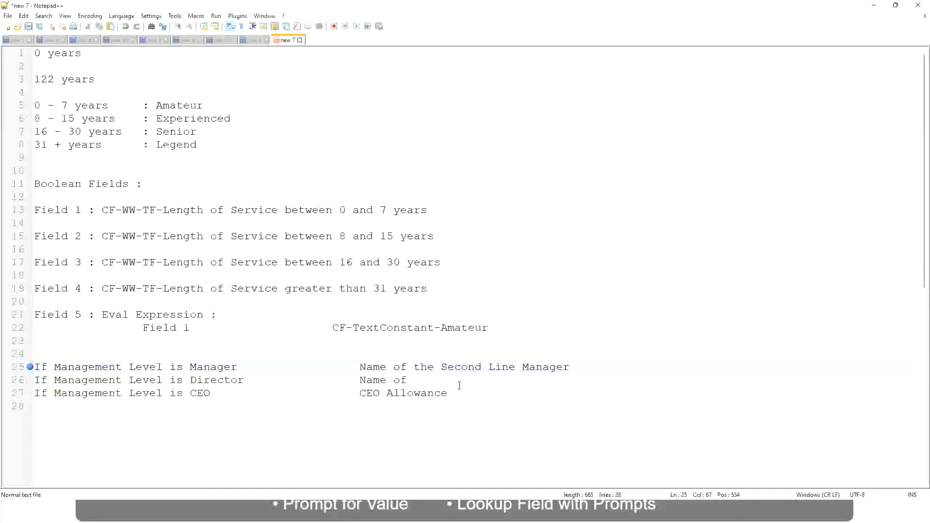
left_click(421, 379)
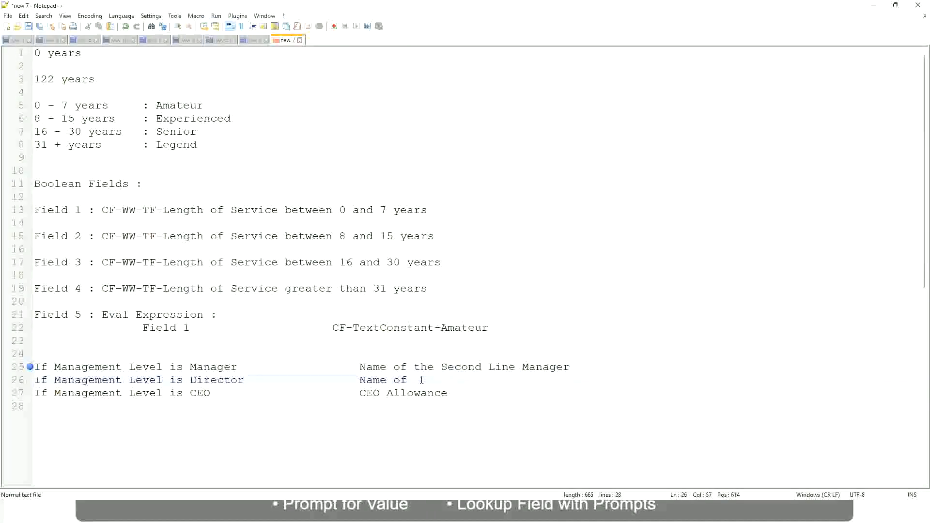
type("Manager")
- Replace "CEO Allowance" on the CEO line with "name of CEO/Himself/Herself"
left_click_drag(359, 392, 460, 393)
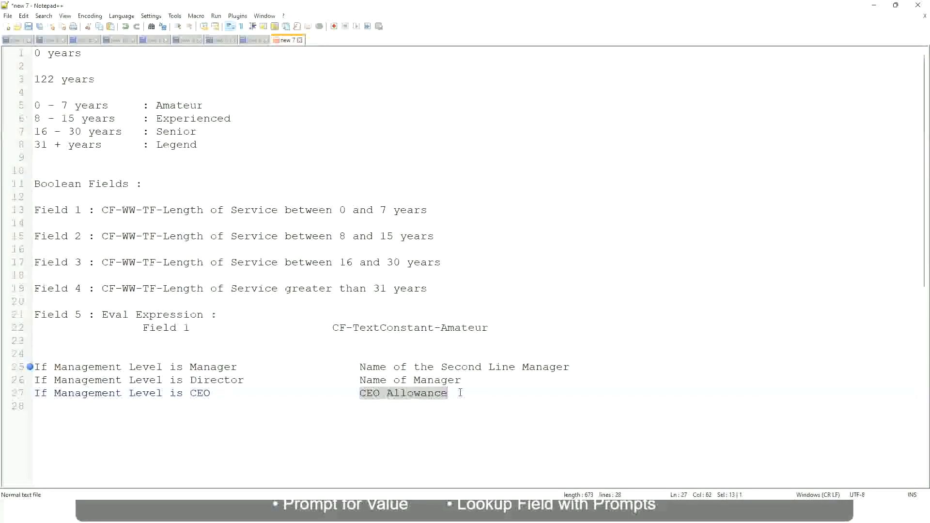
type("name of CEO ")
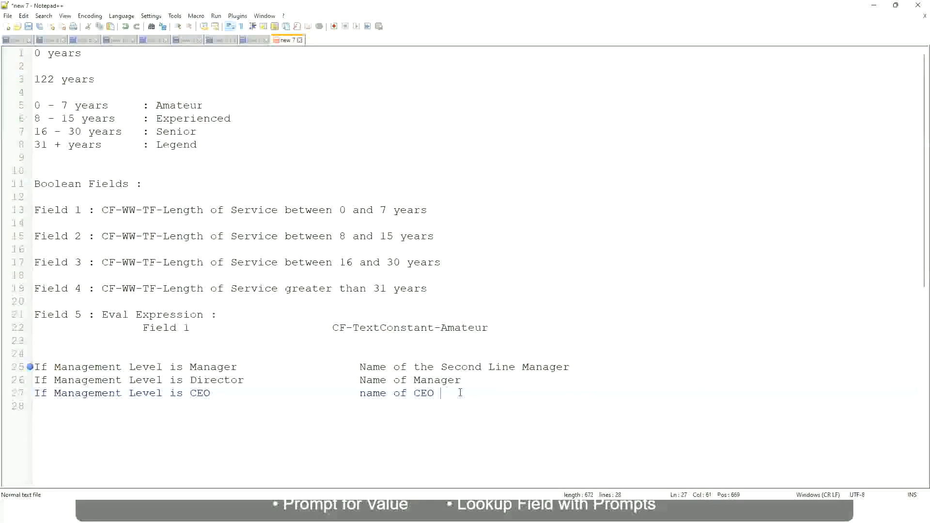
type("/Himself/Herself")
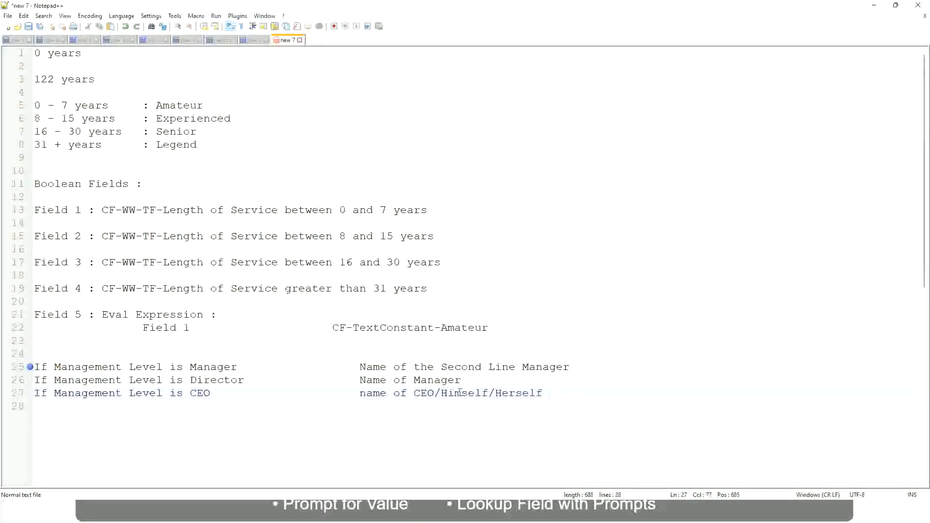
- Remove the bookmark from line 25, the Manager rule
left_click(335, 396)
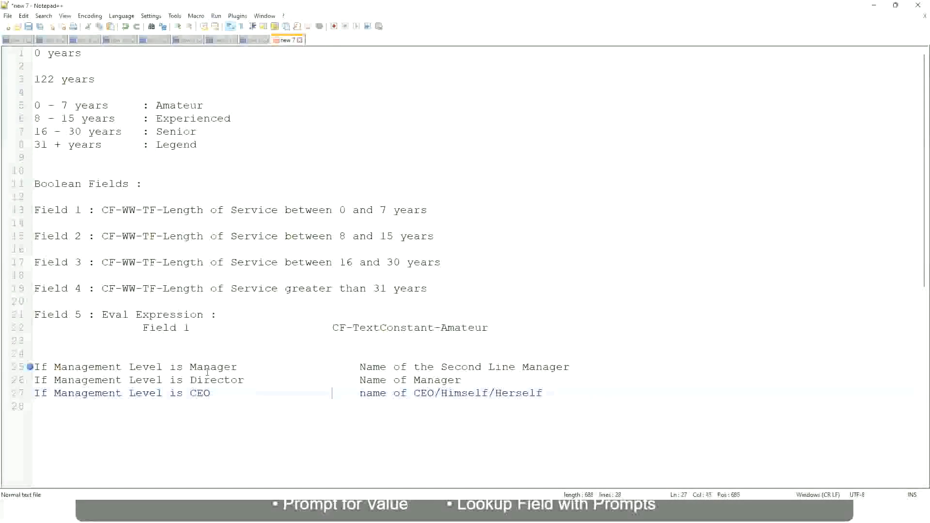
left_click(29, 370)
left_click(102, 367)
left_click(141, 367)
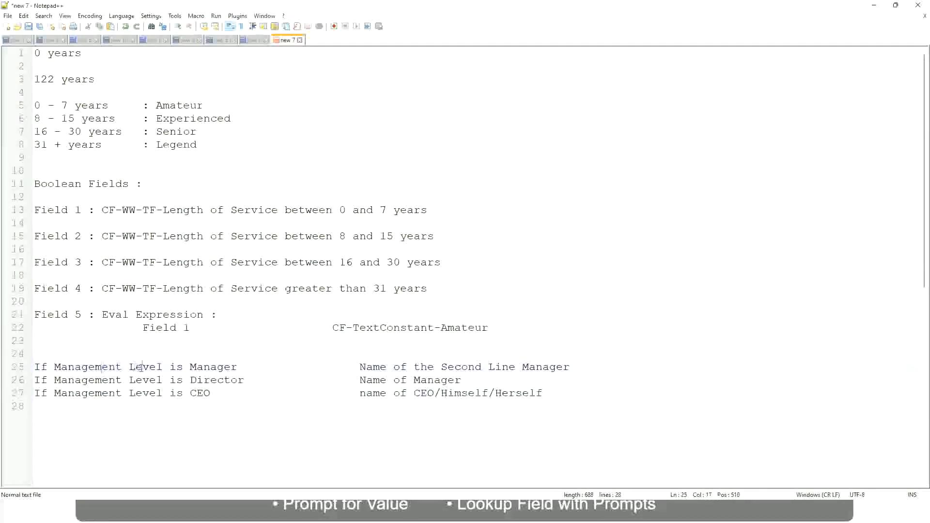
- Review the Manager, Director and CEO conditions together with the result assigned to each
left_click(216, 368)
left_click(229, 379)
left_click(462, 379)
left_click(209, 381)
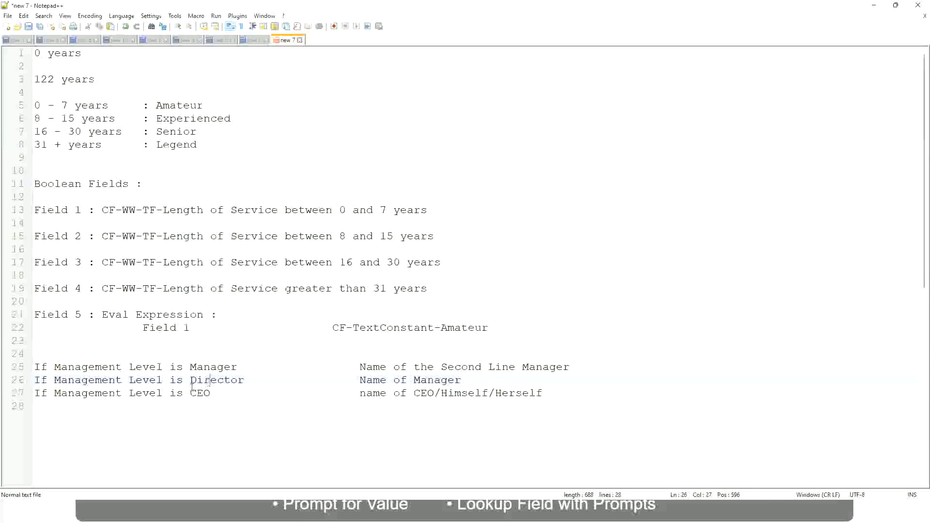
left_click(201, 393)
left_click(435, 393)
left_click(547, 394)
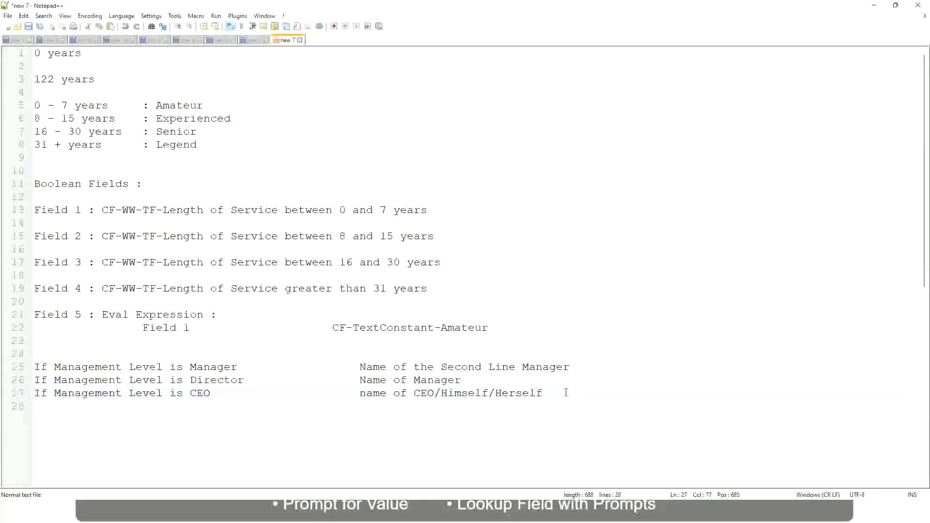
- Examine the three rules as a block, focusing on the Manager line's result, "Name of the Second Line Manager"
left_click_drag(557, 390, 14, 369)
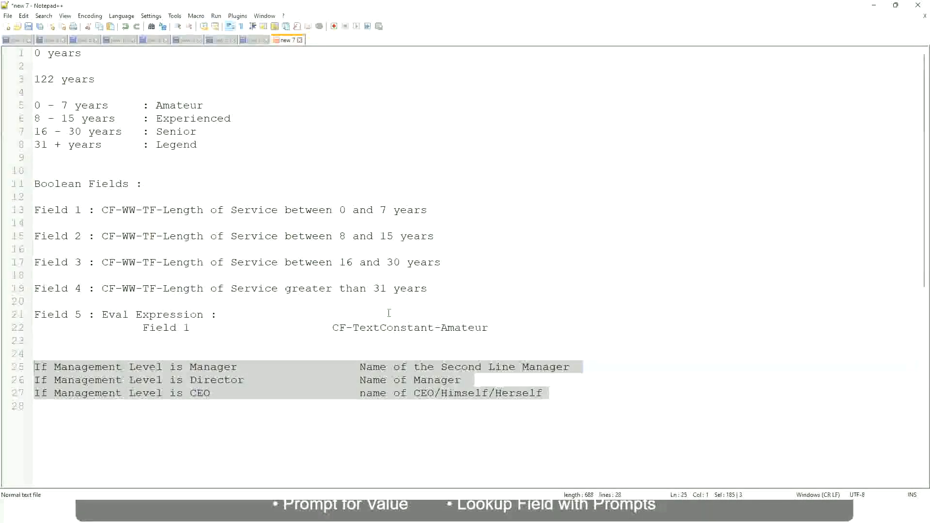
left_click(393, 367)
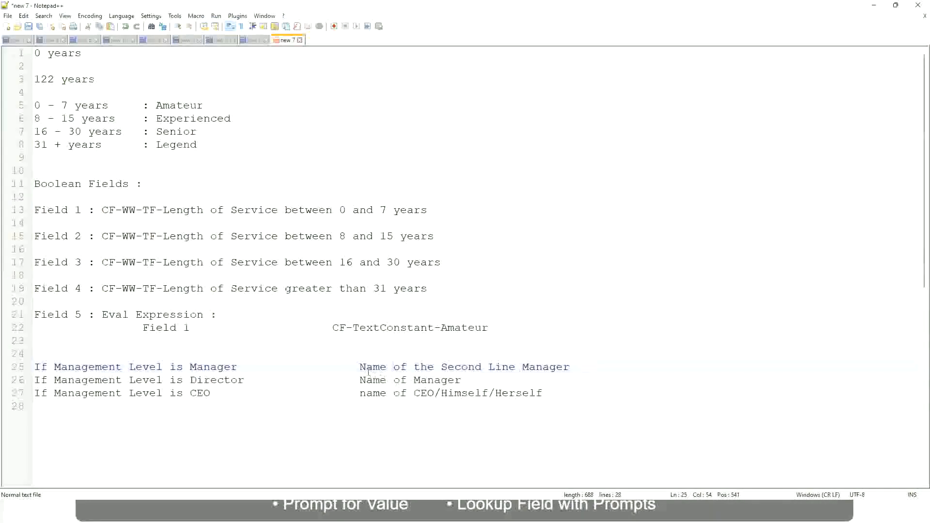
left_click_drag(360, 366, 571, 367)
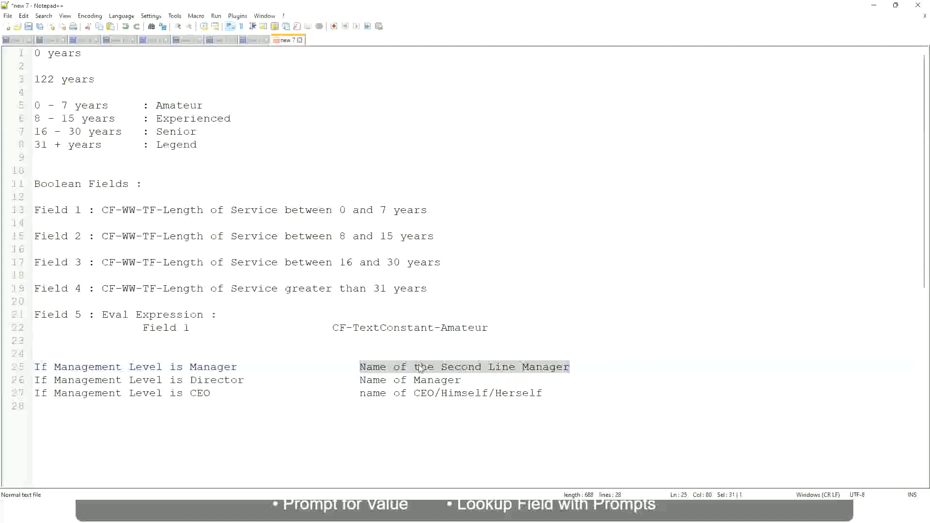
left_click(435, 373)
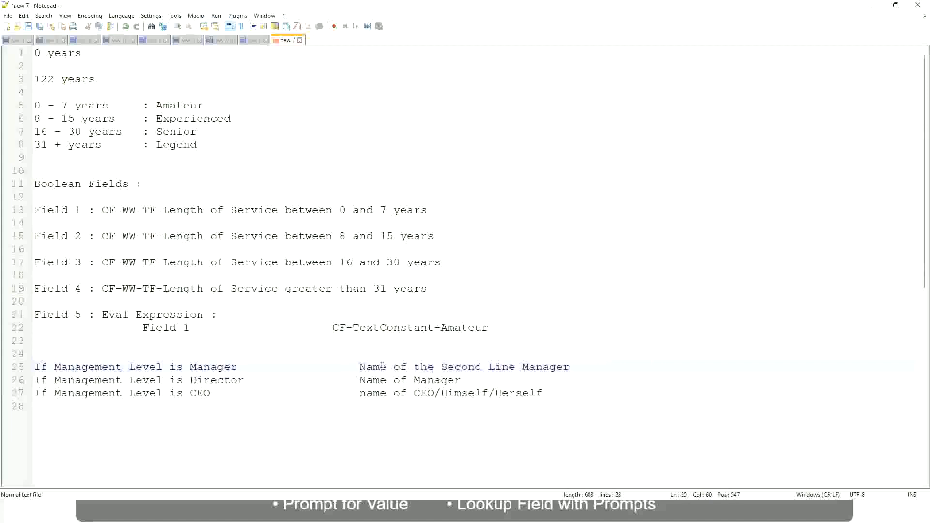
left_click_drag(359, 367, 572, 366)
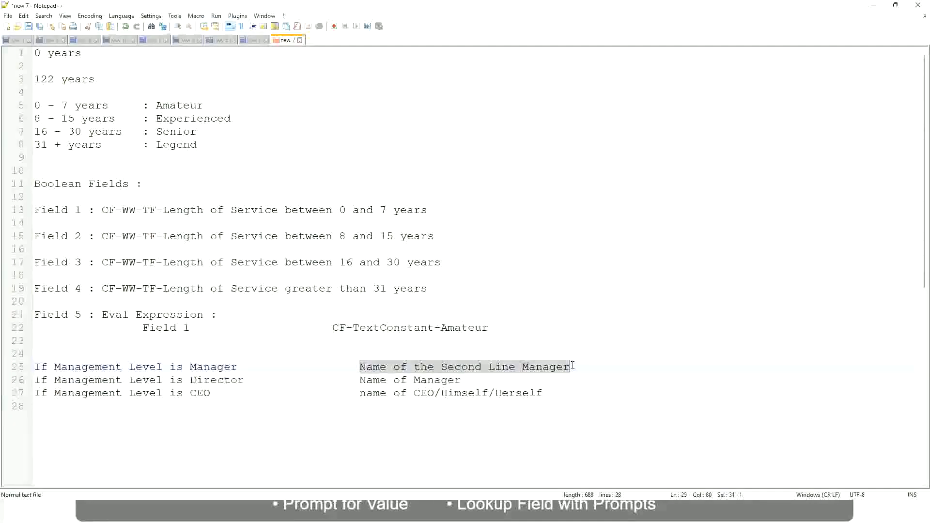
left_click(477, 370)
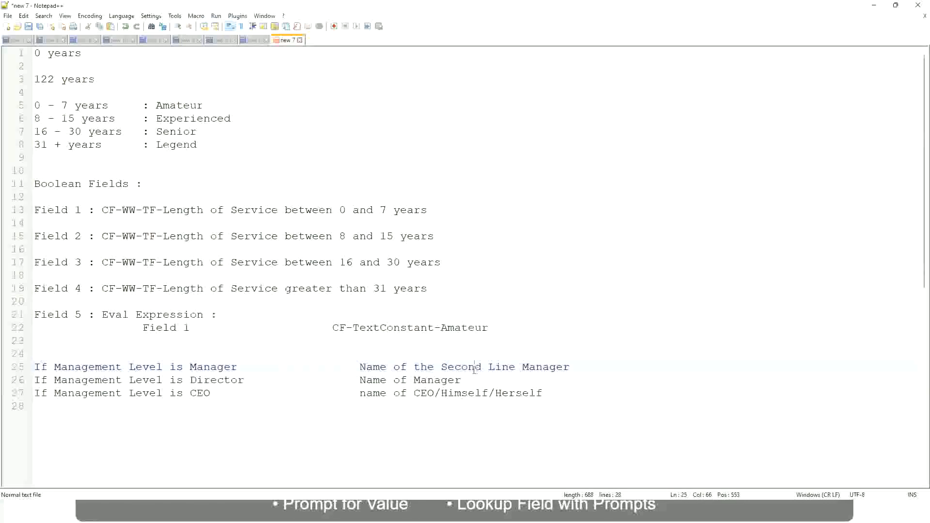
left_click(242, 367)
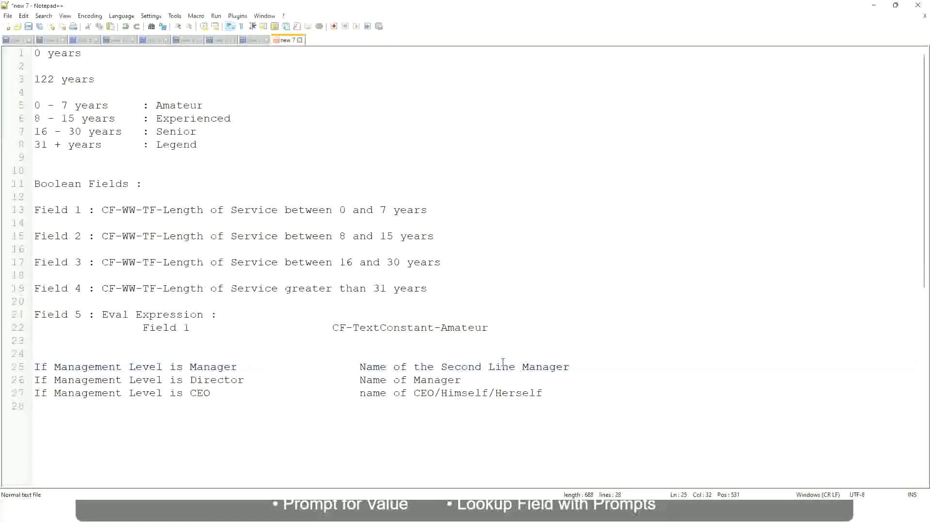
left_click(477, 366)
left_click_drag(509, 367, 516, 366)
left_click(584, 364)
left_click(549, 367)
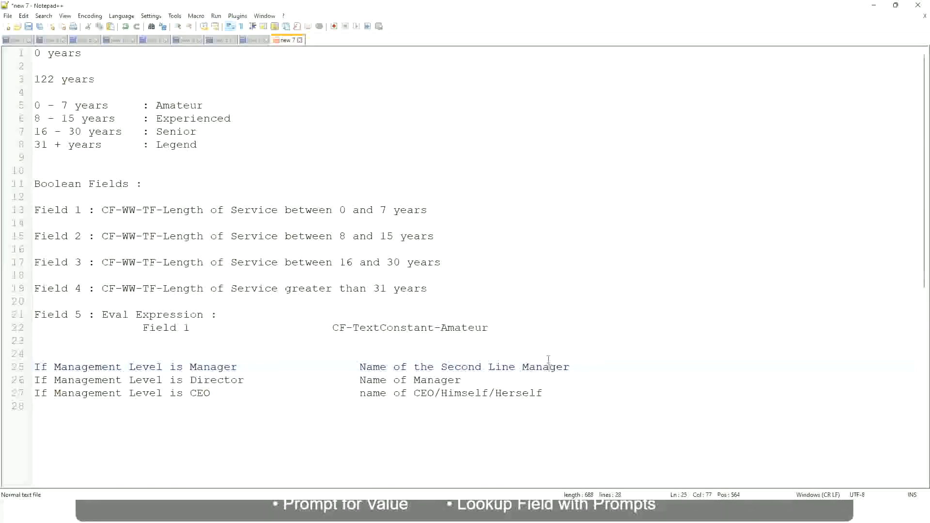
- Compare the fixed experience labels from Amateur to Legend with the name-based results of the management level rules
double_click(178, 106)
double_click(187, 119)
double_click(180, 132)
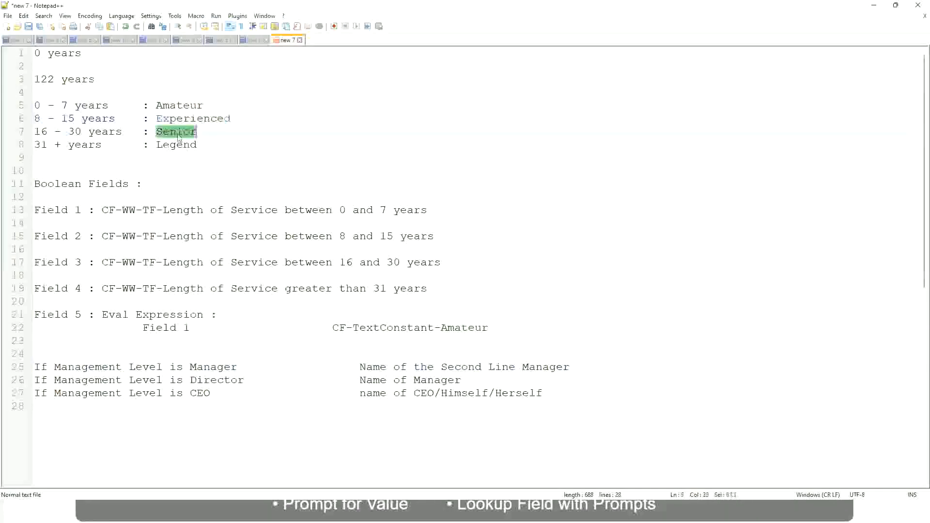
left_click(176, 144)
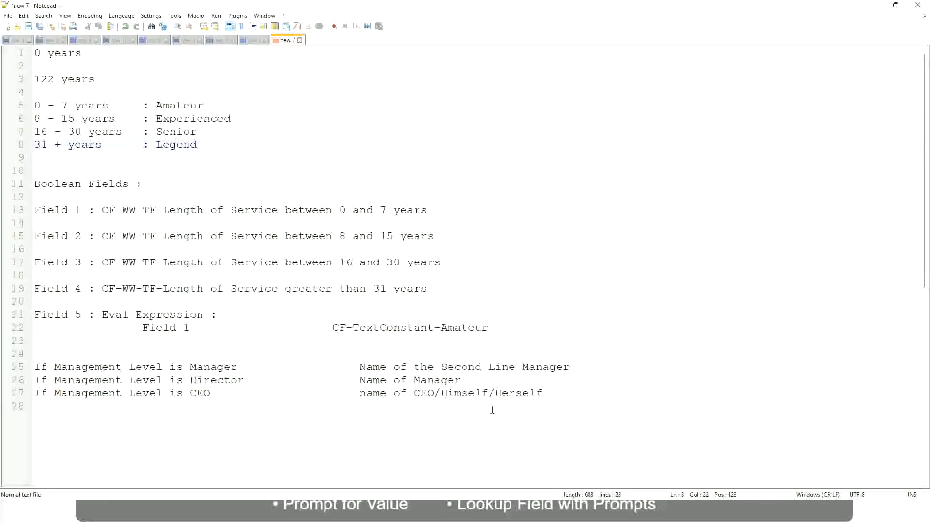
left_click(475, 394)
left_click(434, 380)
left_click(447, 367)
left_click(253, 385)
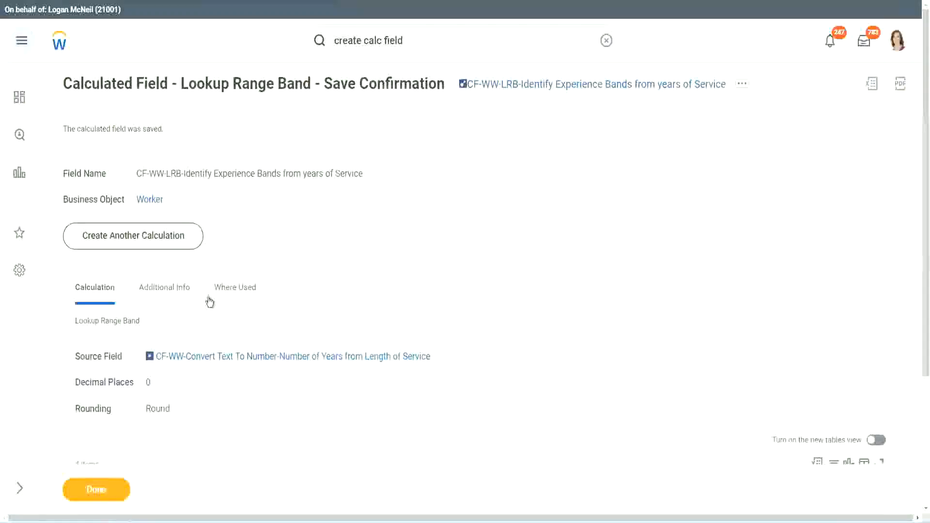
- Switch to Workday, copy the name of the saved CF-WW-LRB-Identify Experience Bands from years of Service field, and finish the confirmation
scroll(344, 164, "down", 3)
scroll(362, 186, "up", 3)
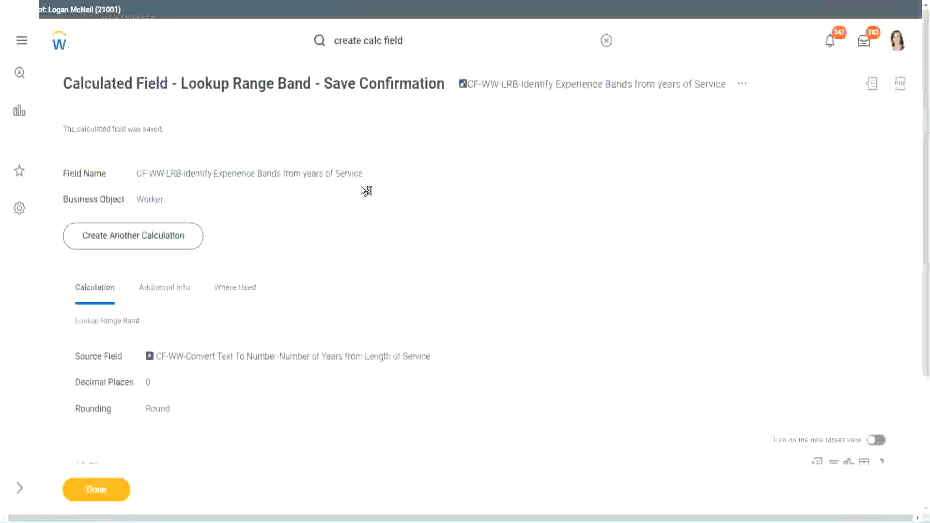
right_click(545, 88)
left_click(575, 145)
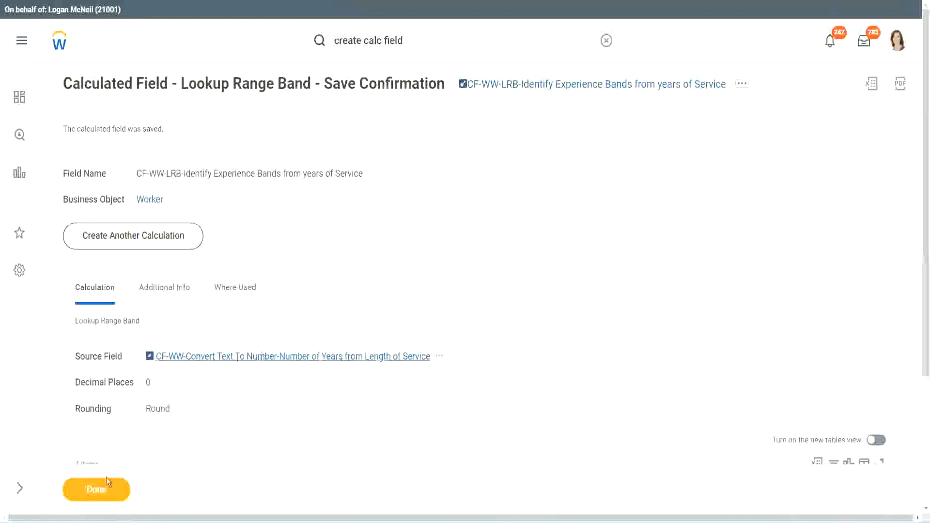
left_click(92, 491)
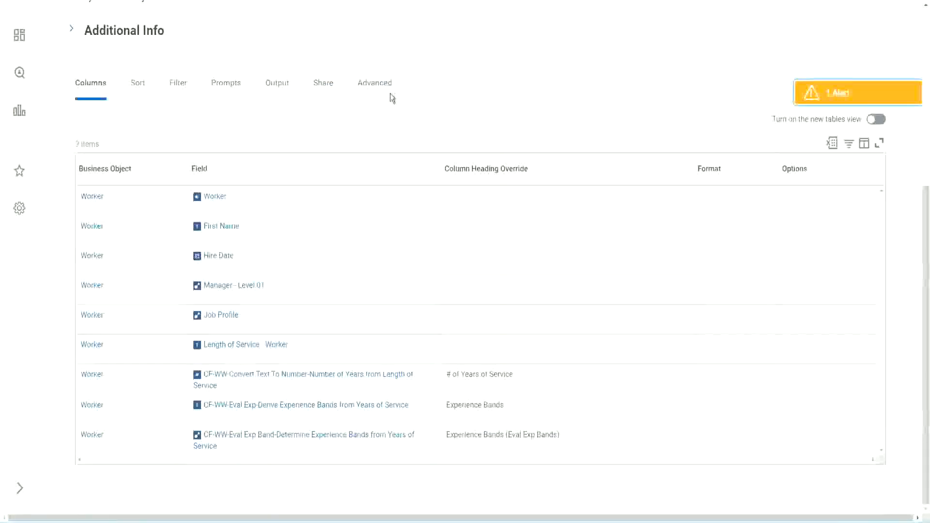
- Open the WW Employee Details custom report for editing and go to its column definitions
scroll(402, 126, "up", 6)
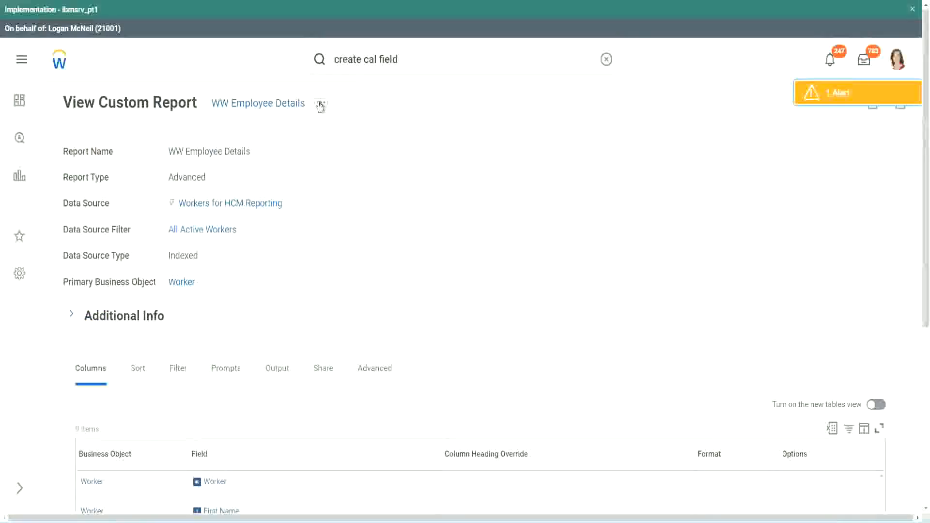
left_click(320, 105)
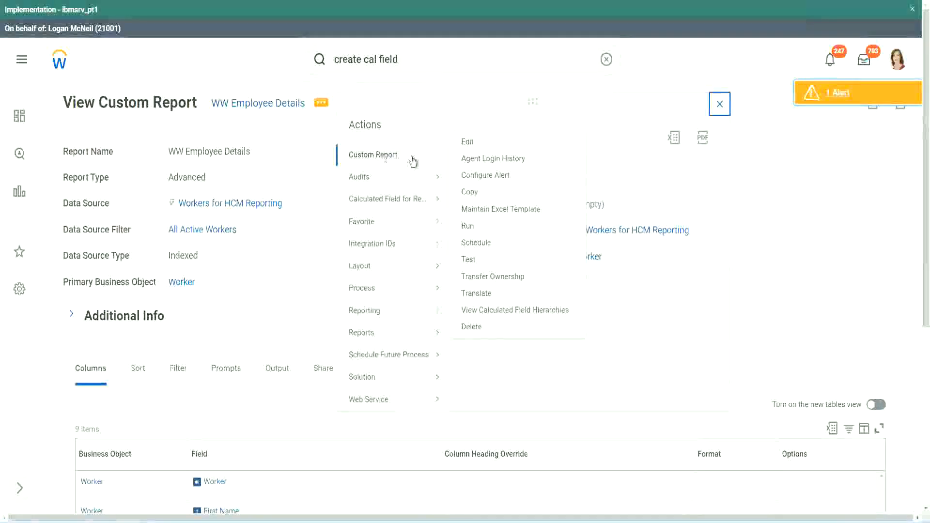
left_click(472, 143)
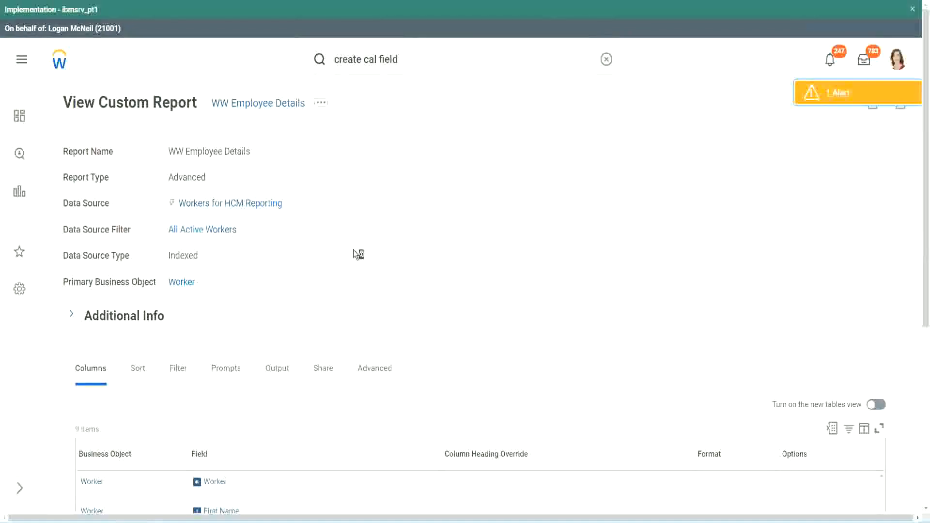
scroll(354, 251, "down", 5)
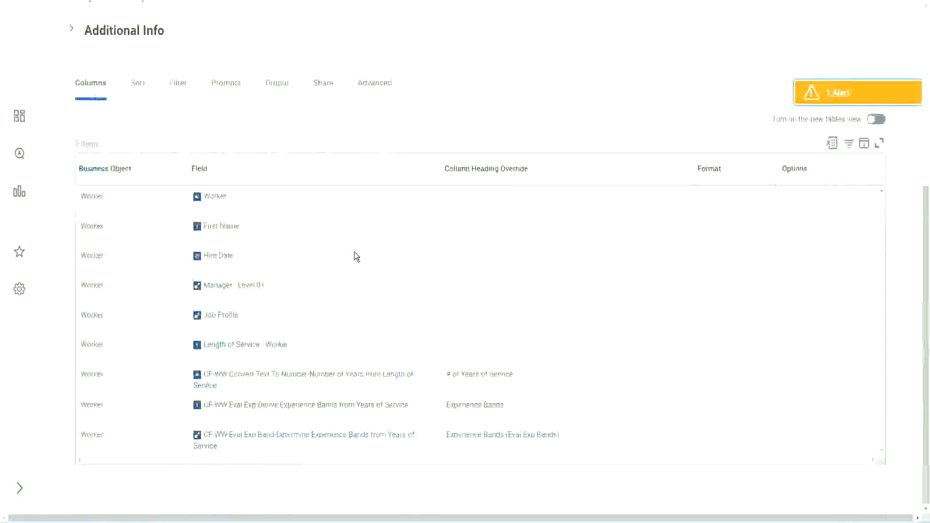
scroll(349, 269, "down", 7)
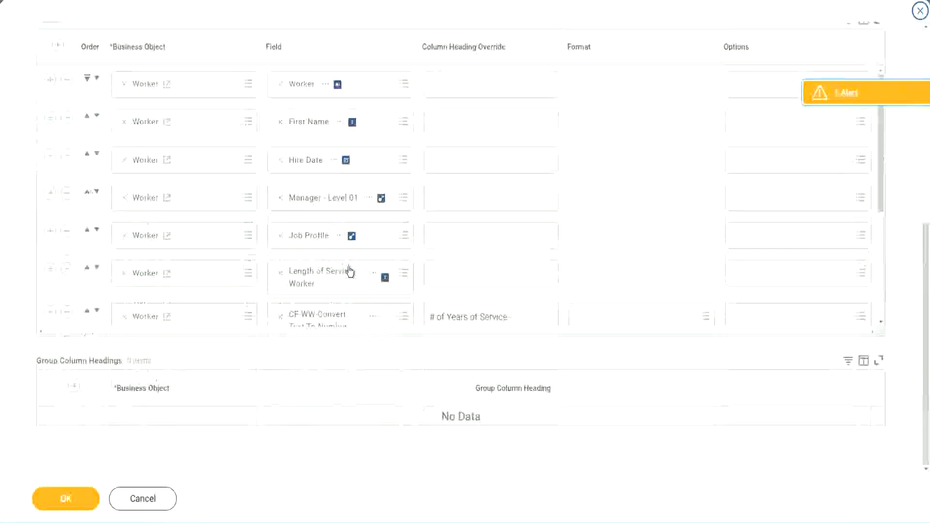
- Add a Worker column after the last row using the copied CF-WW-LRB-Identify Experience Bands from years of Service field
scroll(118, 325, "down", 4)
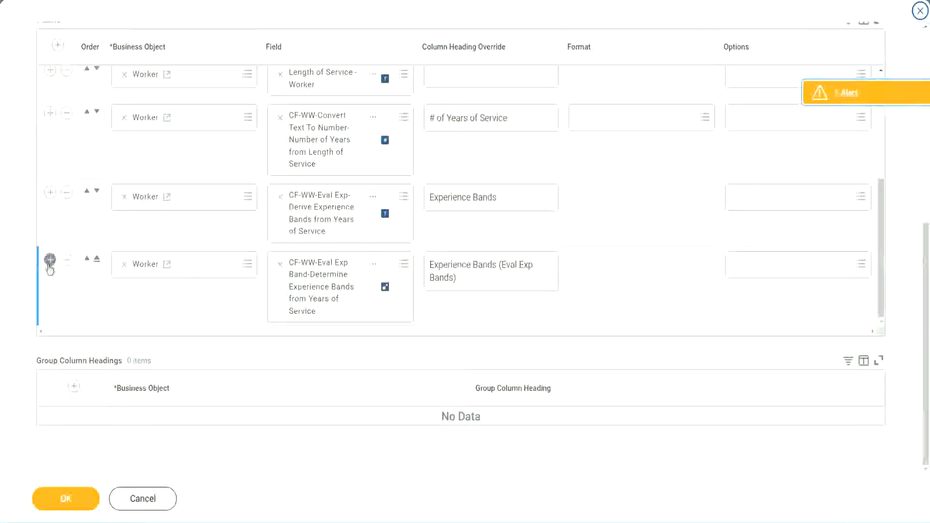
left_click(50, 261)
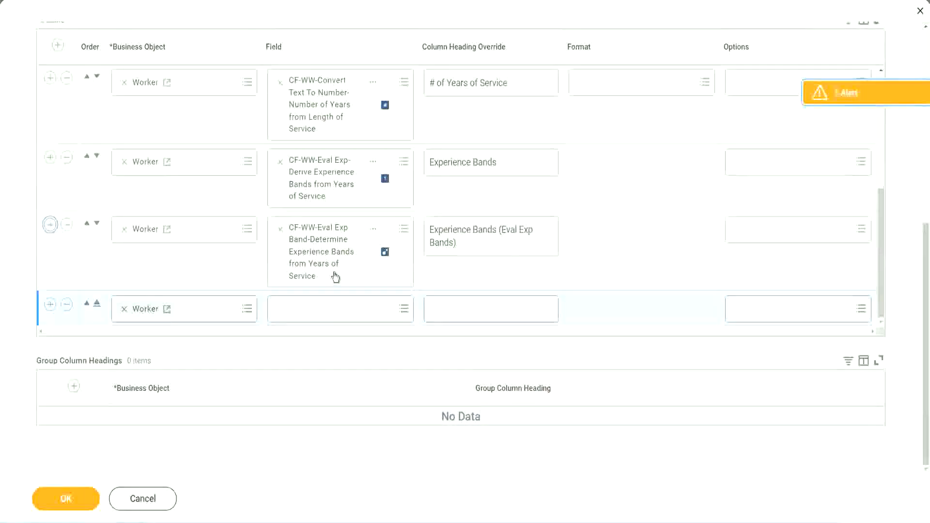
left_click(316, 309)
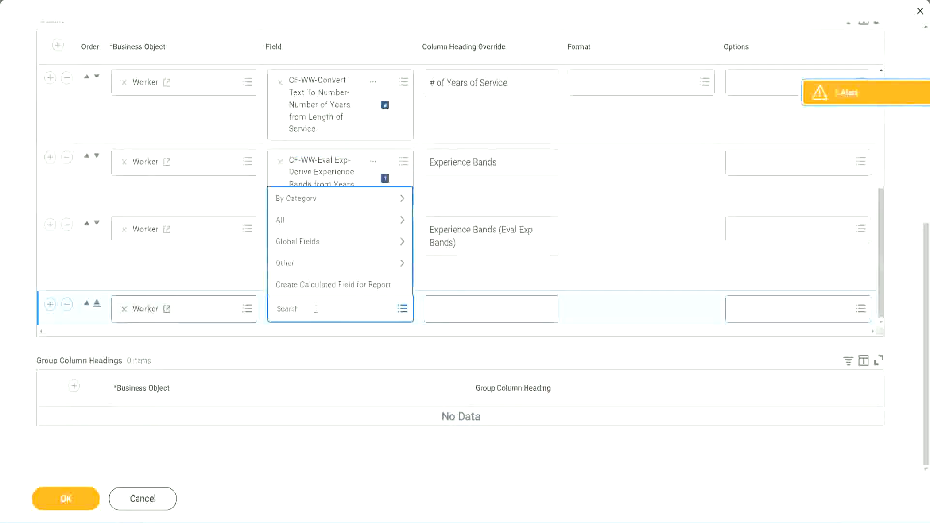
key("ctrl+v")
key("Return")
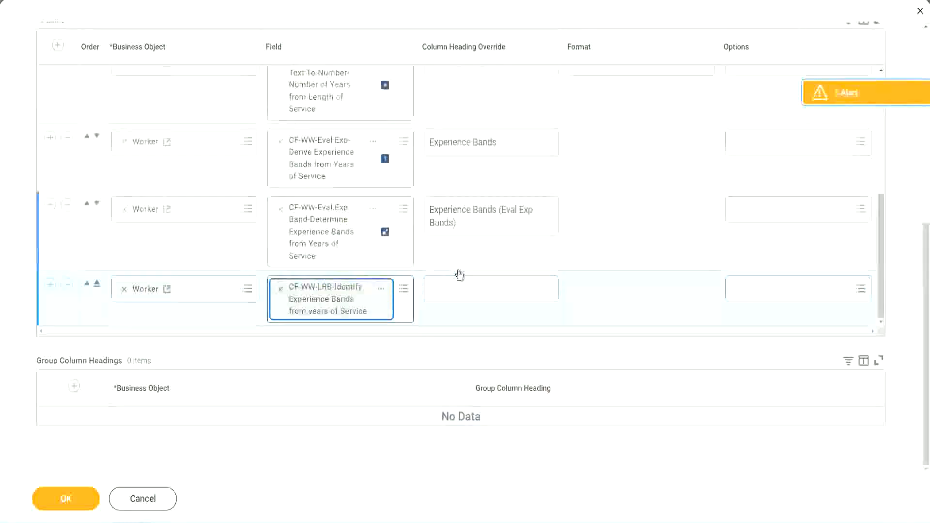
- Override the new column's heading with "Experience Bands (LRB)"
left_click(464, 283)
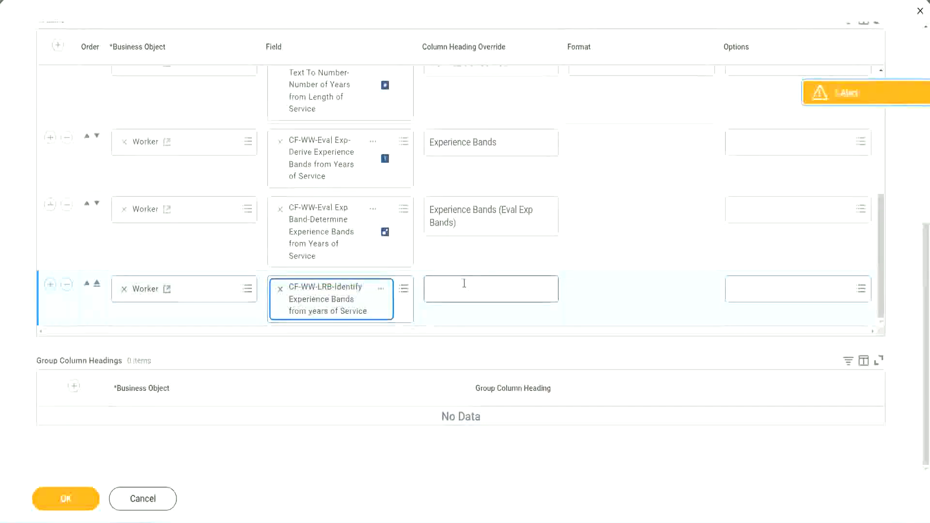
type("Ex")
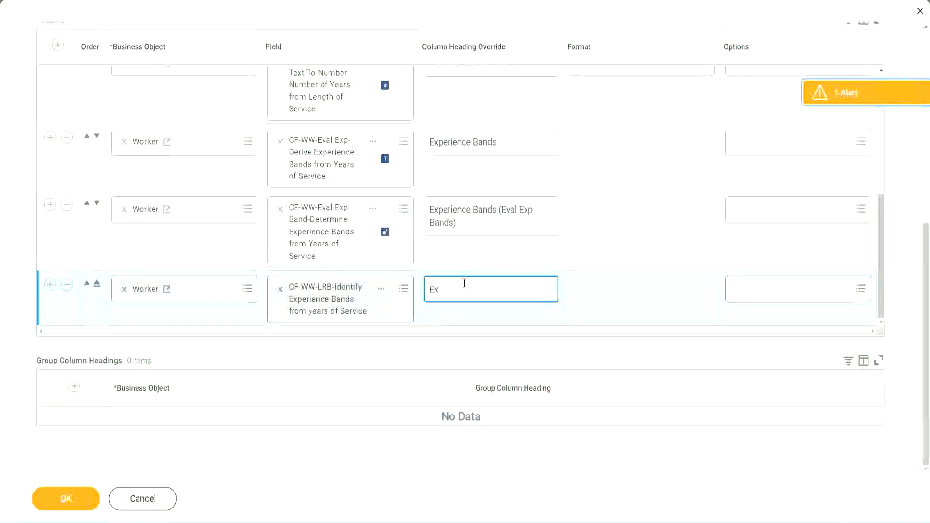
type("perienc")
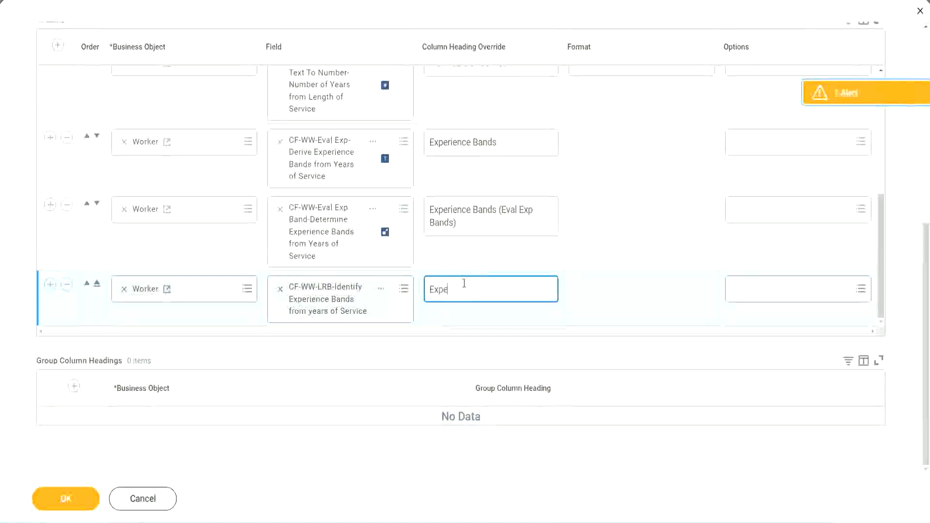
key("BackSpace")
key("BackSpace")
key("BackSpace")
key("BackSpace")
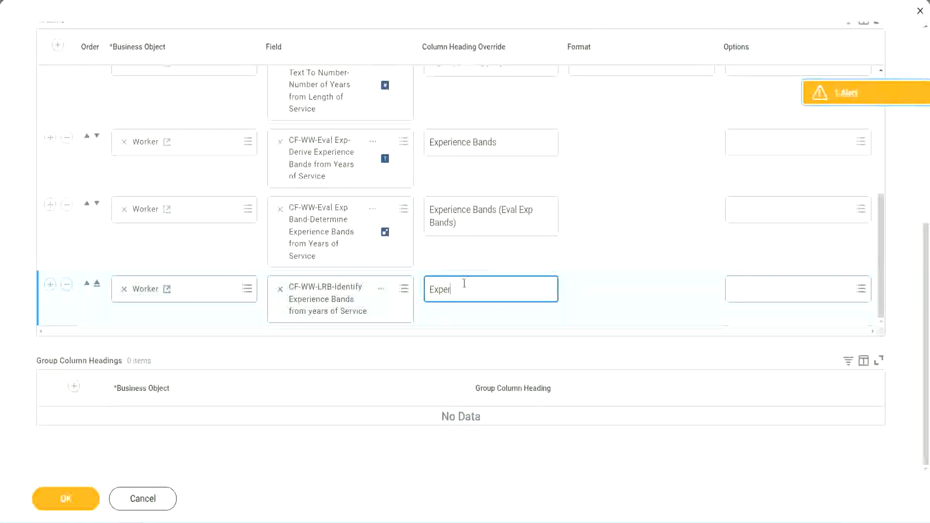
type("ience Bands (LRB)")
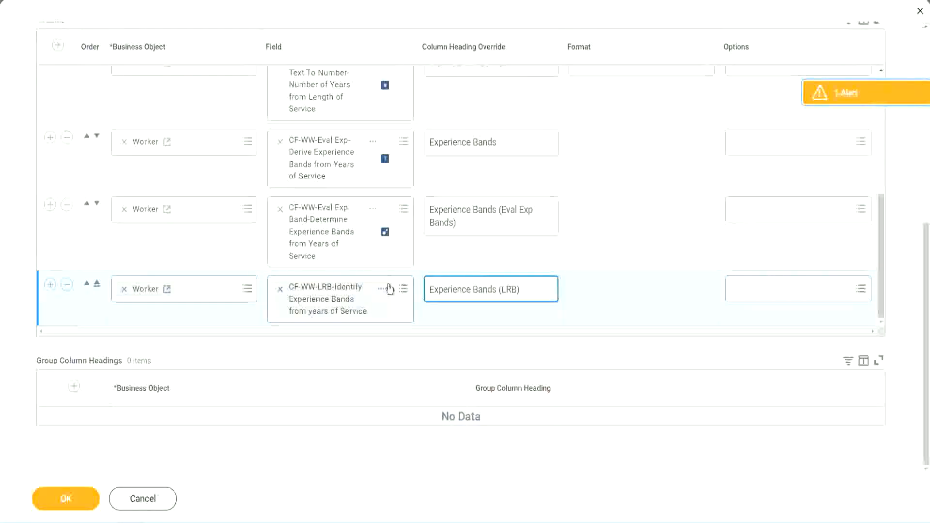
- Save the report definition and run WW Employee Details with the worker type prompts left blank
left_click(82, 508)
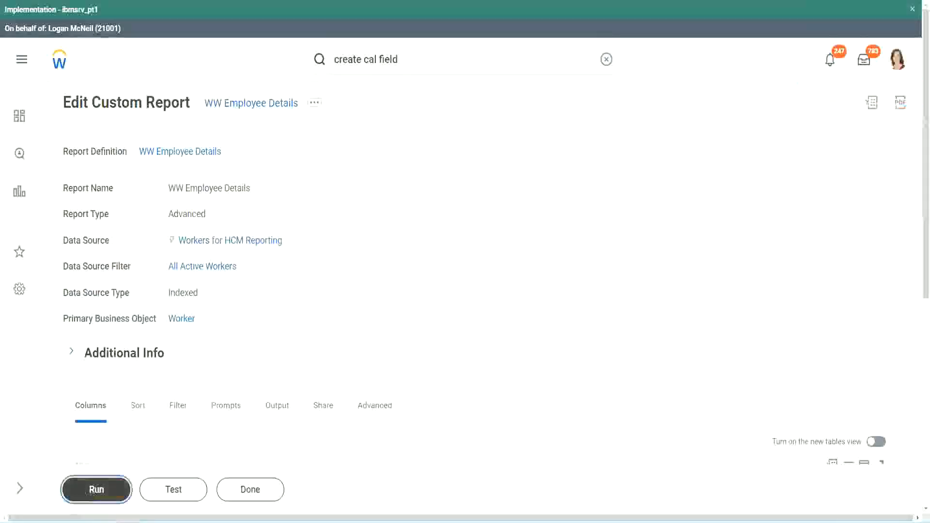
left_click(92, 490)
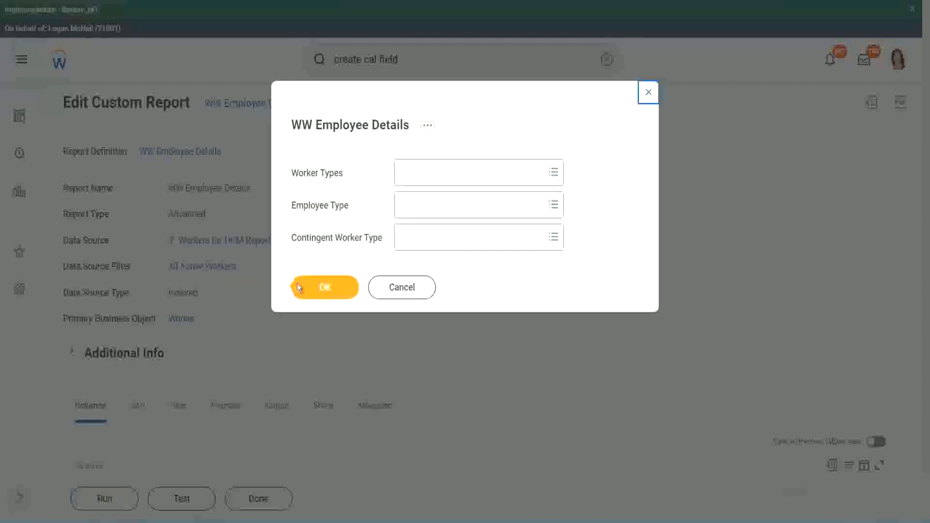
left_click(330, 290)
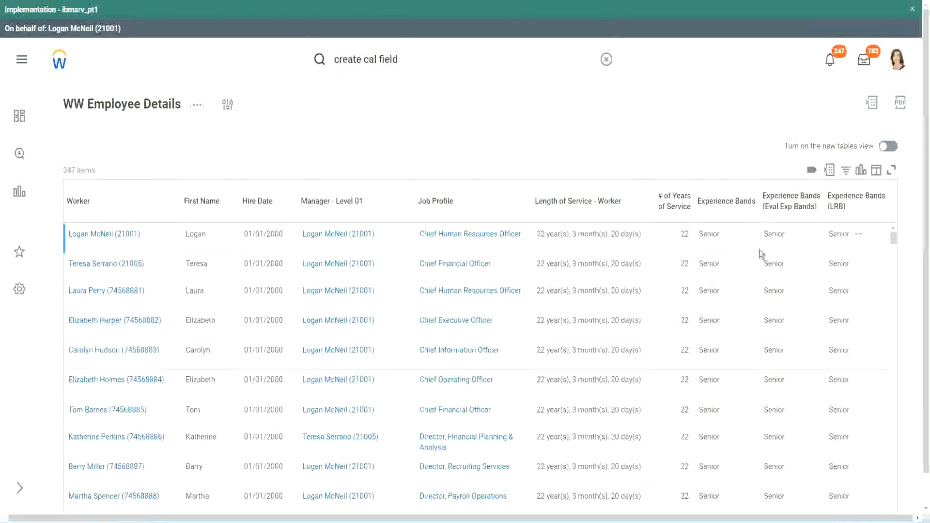
- Compare the Experience Bands, Experience Bands (Eval Exp Bands) and Experience Bands (LRB) columns across the workers in the report output
double_click(712, 234)
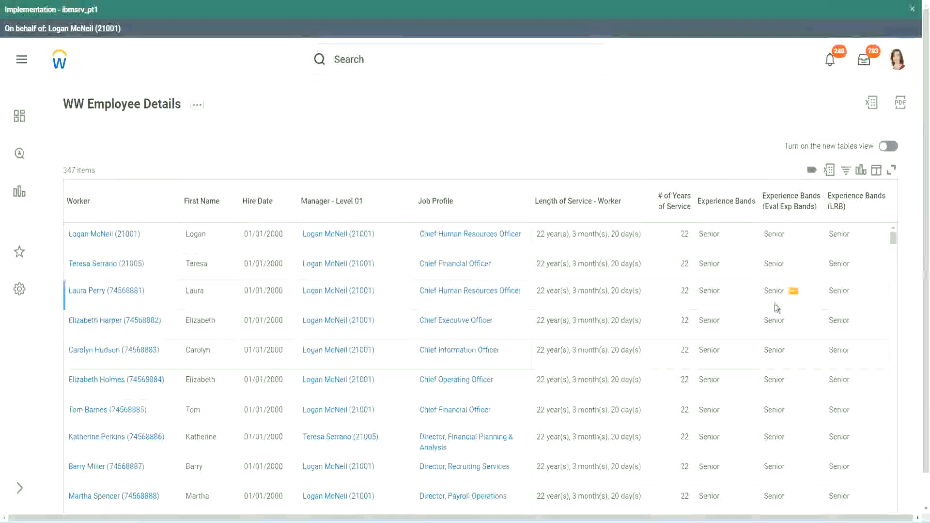
scroll(774, 304, "down", 5)
scroll(769, 328, "down", 5)
scroll(769, 327, "down", 3)
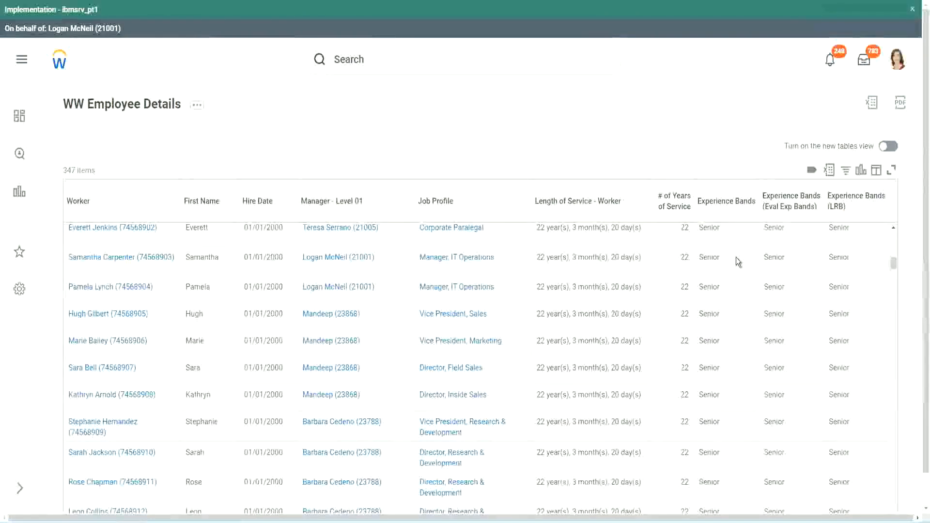
scroll(731, 397, "down", 3)
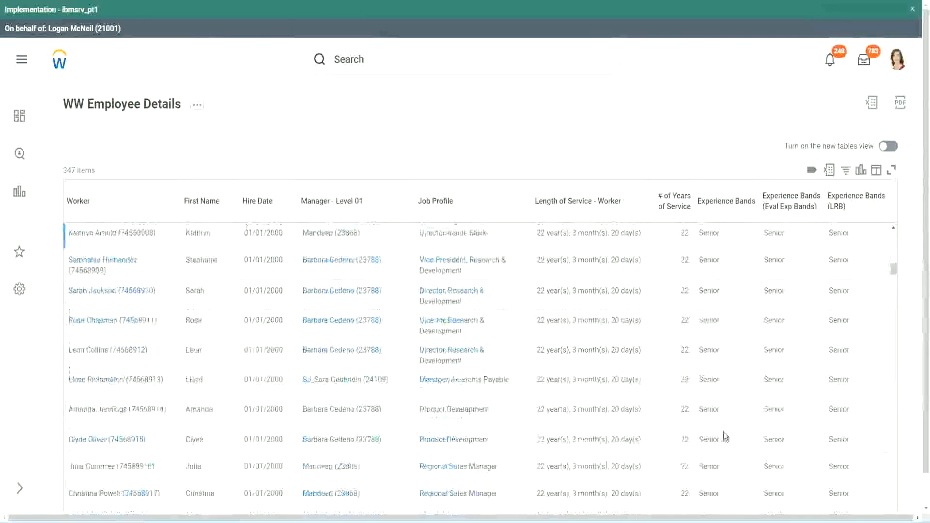
scroll(729, 348, "down", 1)
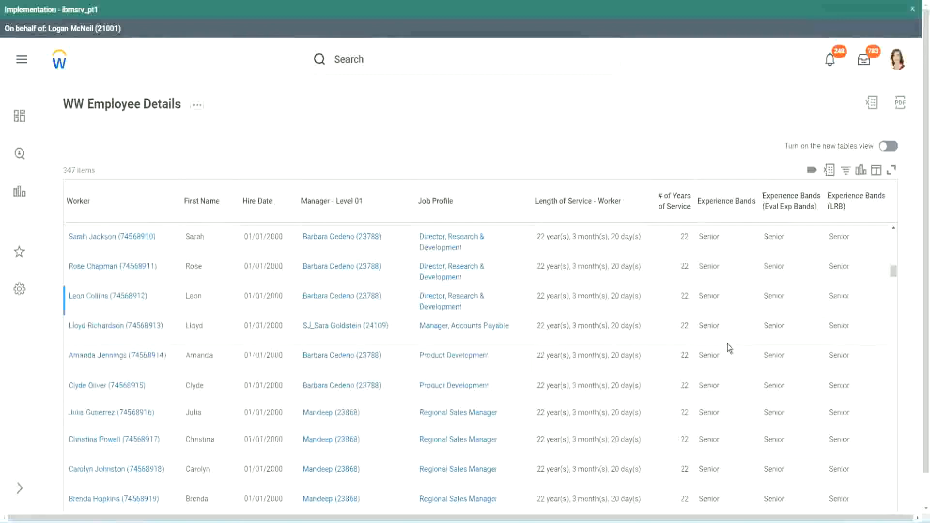